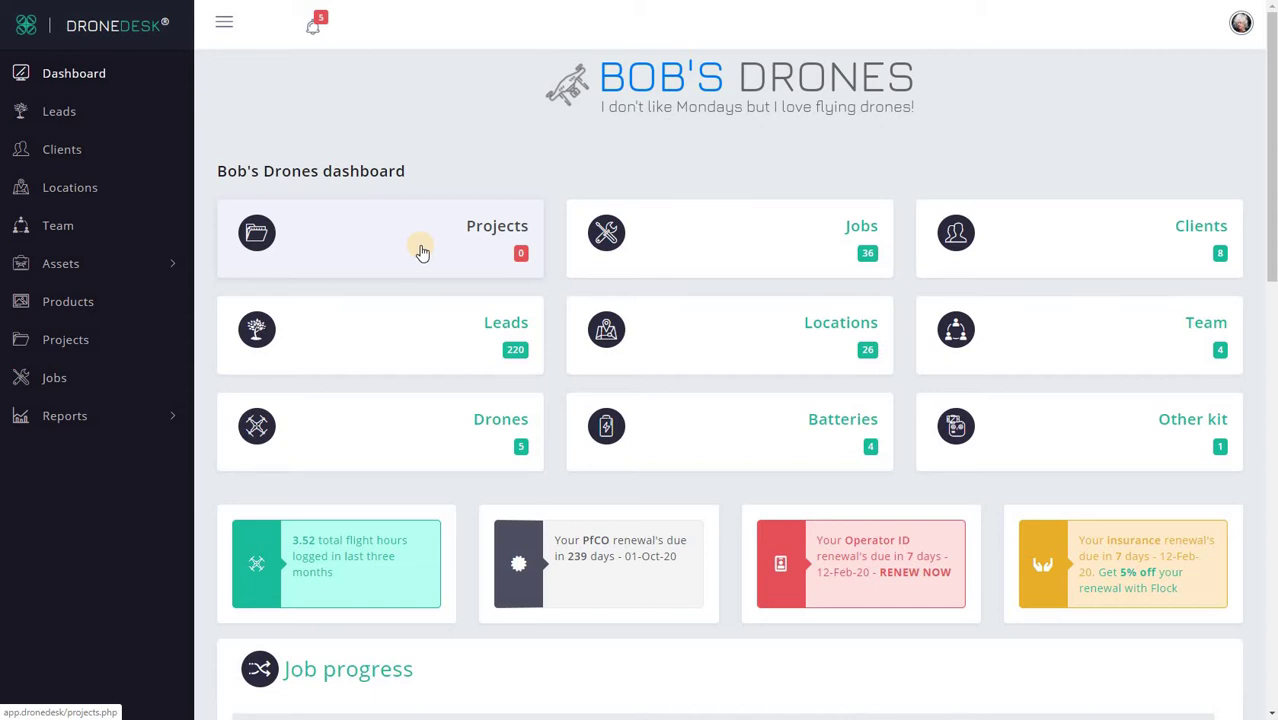
Step: Start a new project record with the reference 'Project One'
left_click(421, 251)
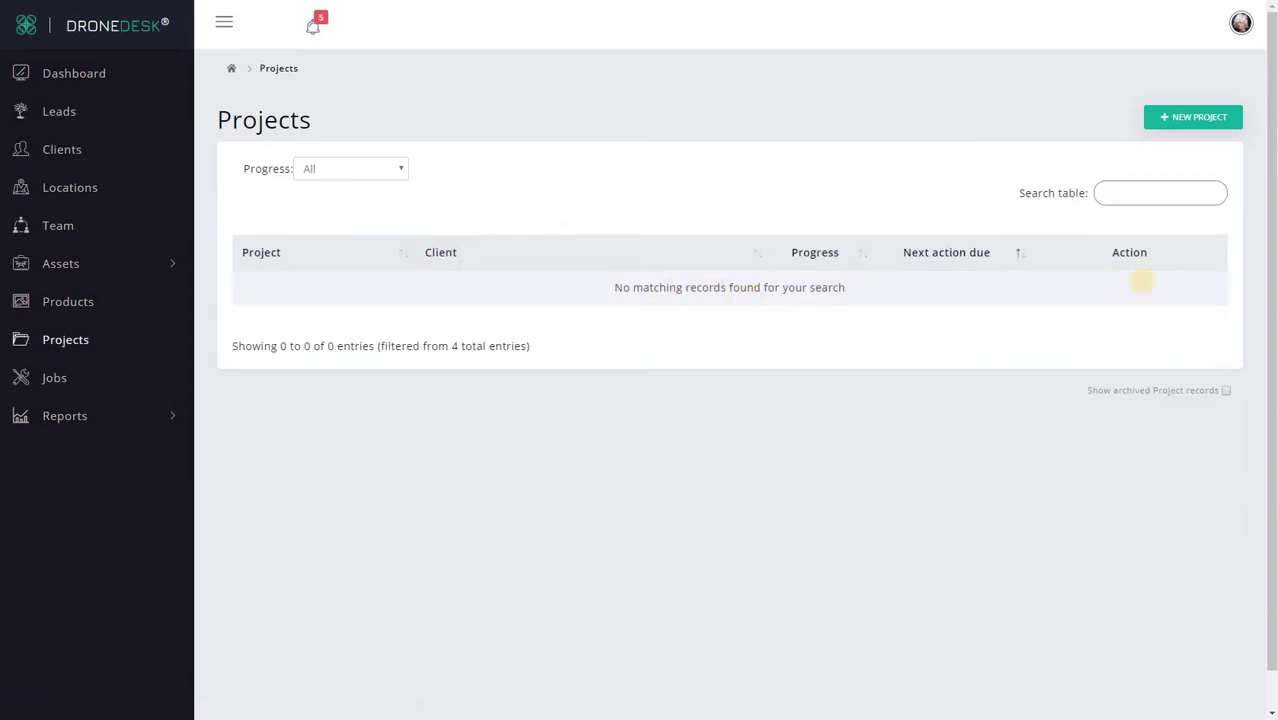
left_click(1194, 117)
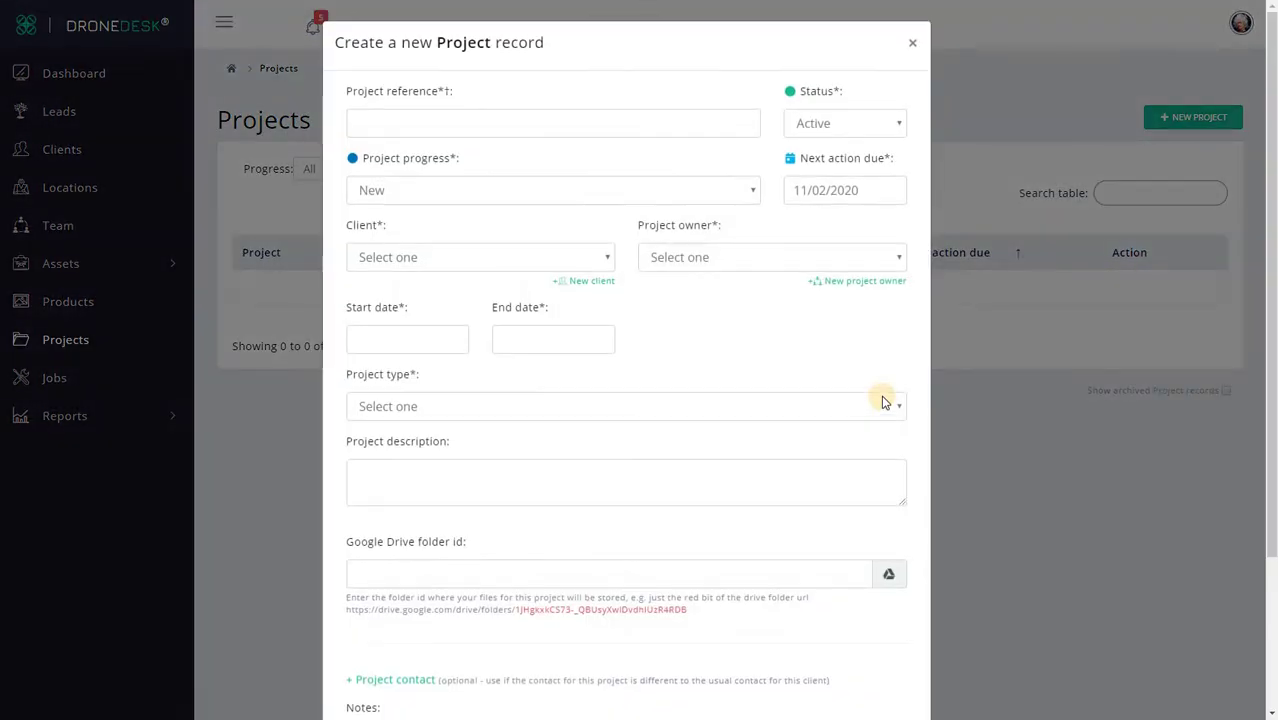
left_click(418, 125)
type("Pro")
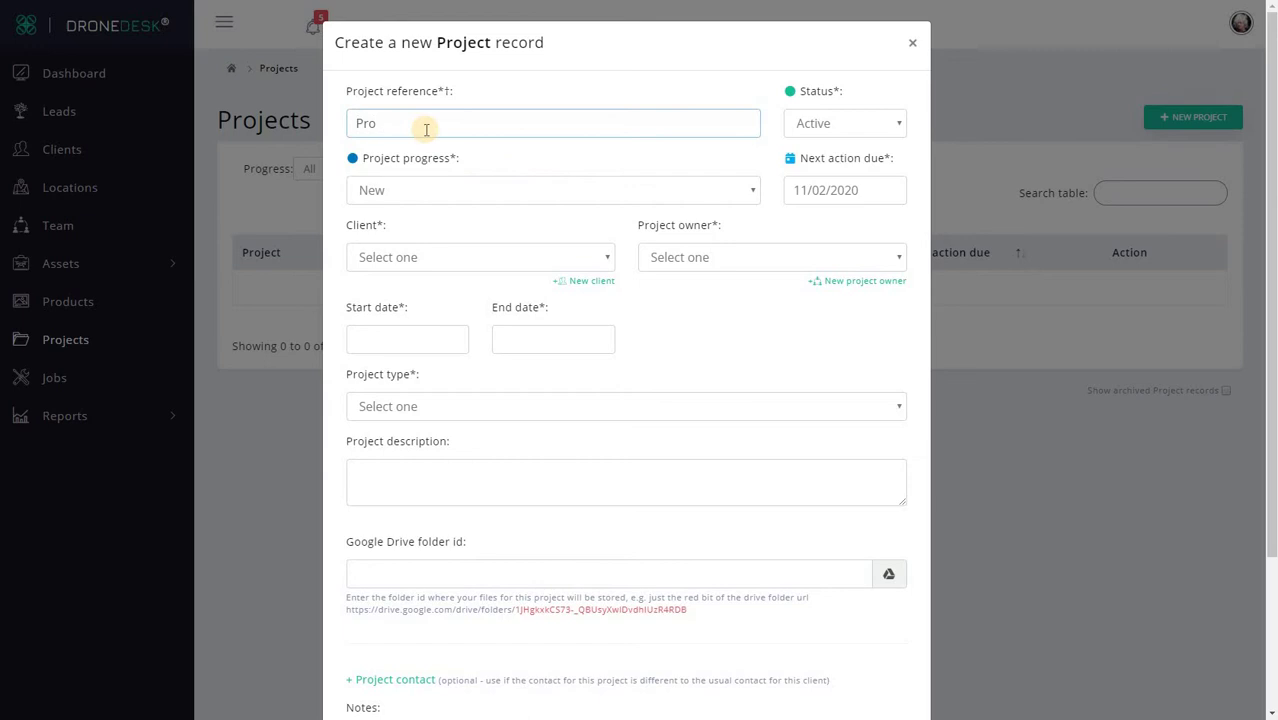
type("ject One")
Step: Keep status Active and progress New, set client 'This is my new project client', and pick an owner
left_click(866, 125)
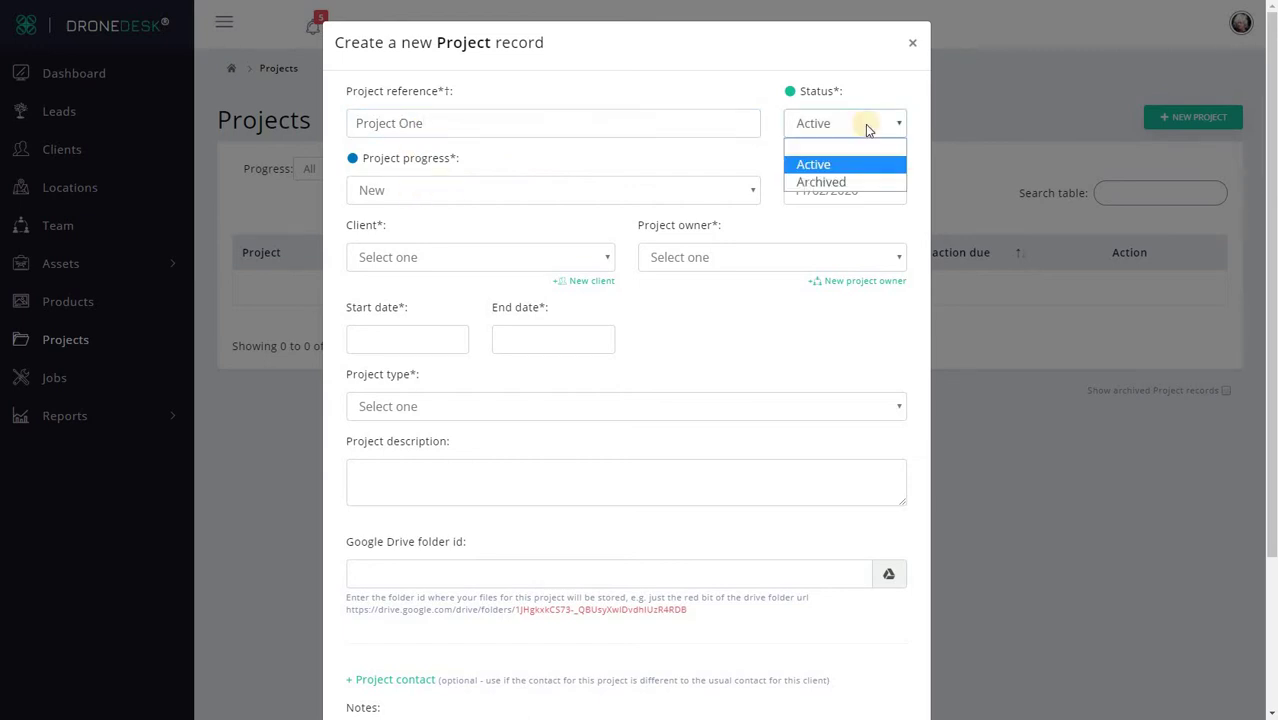
left_click(865, 124)
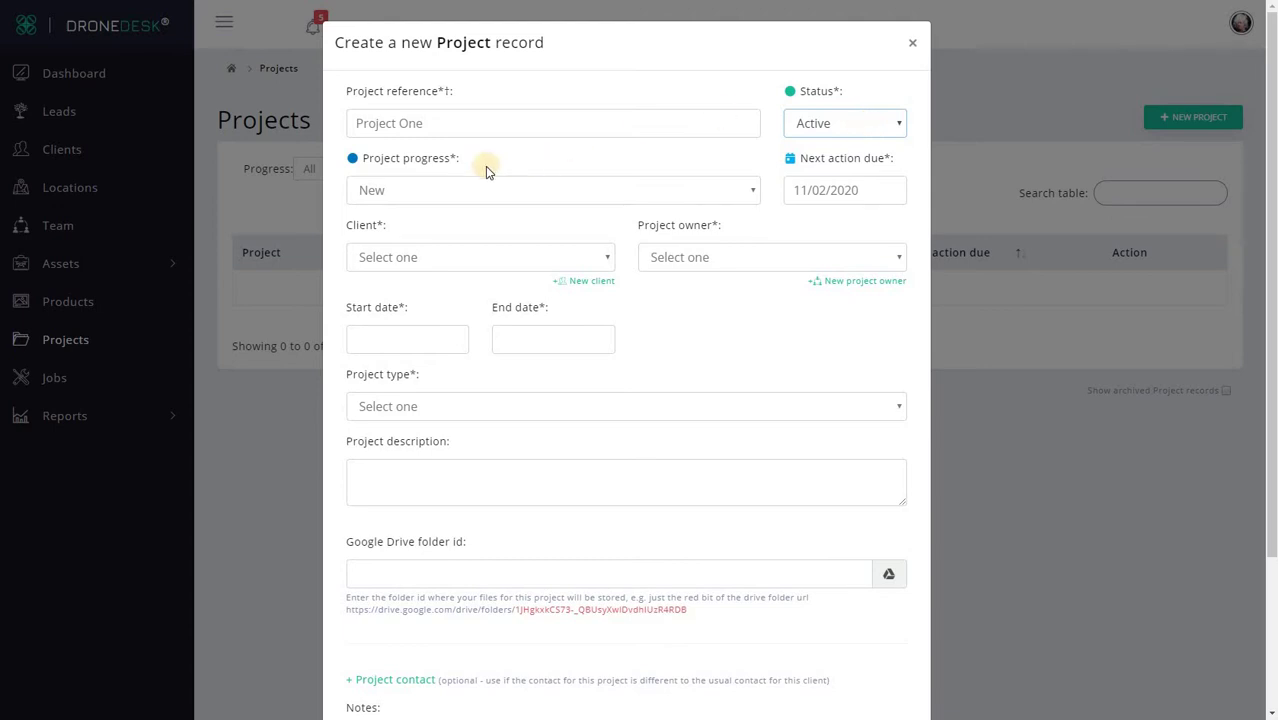
left_click(400, 188)
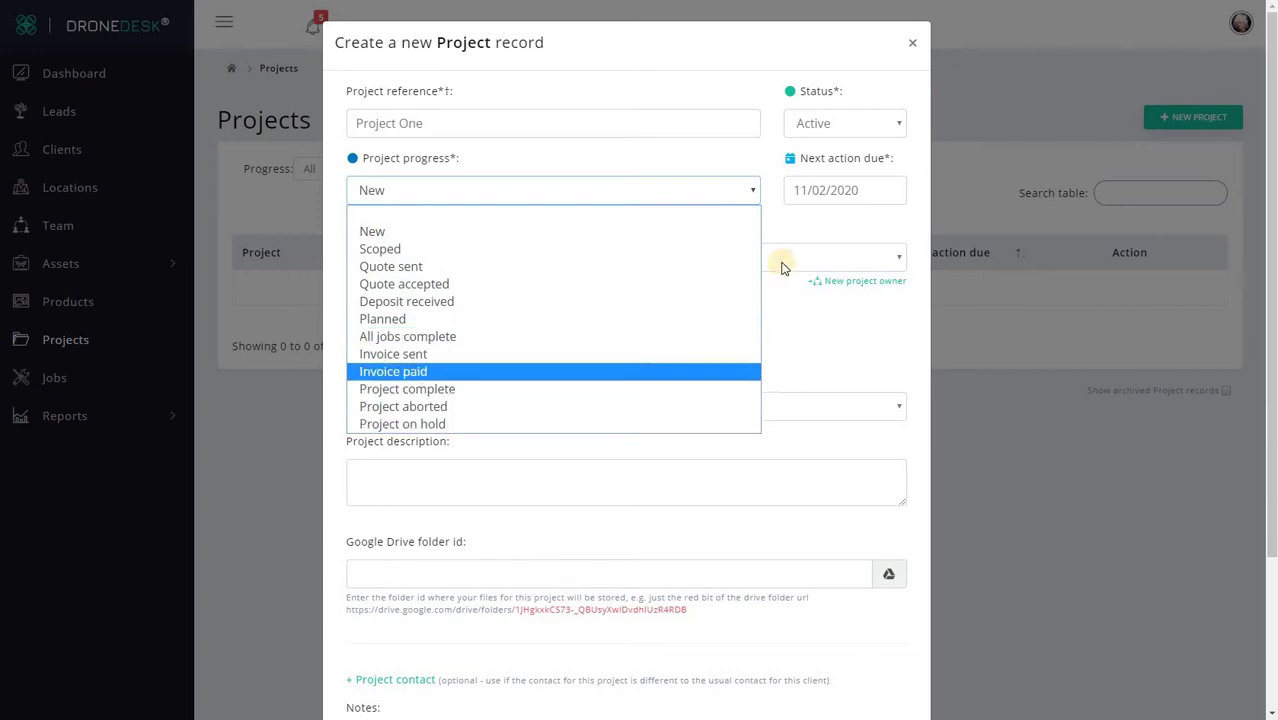
left_click(786, 222)
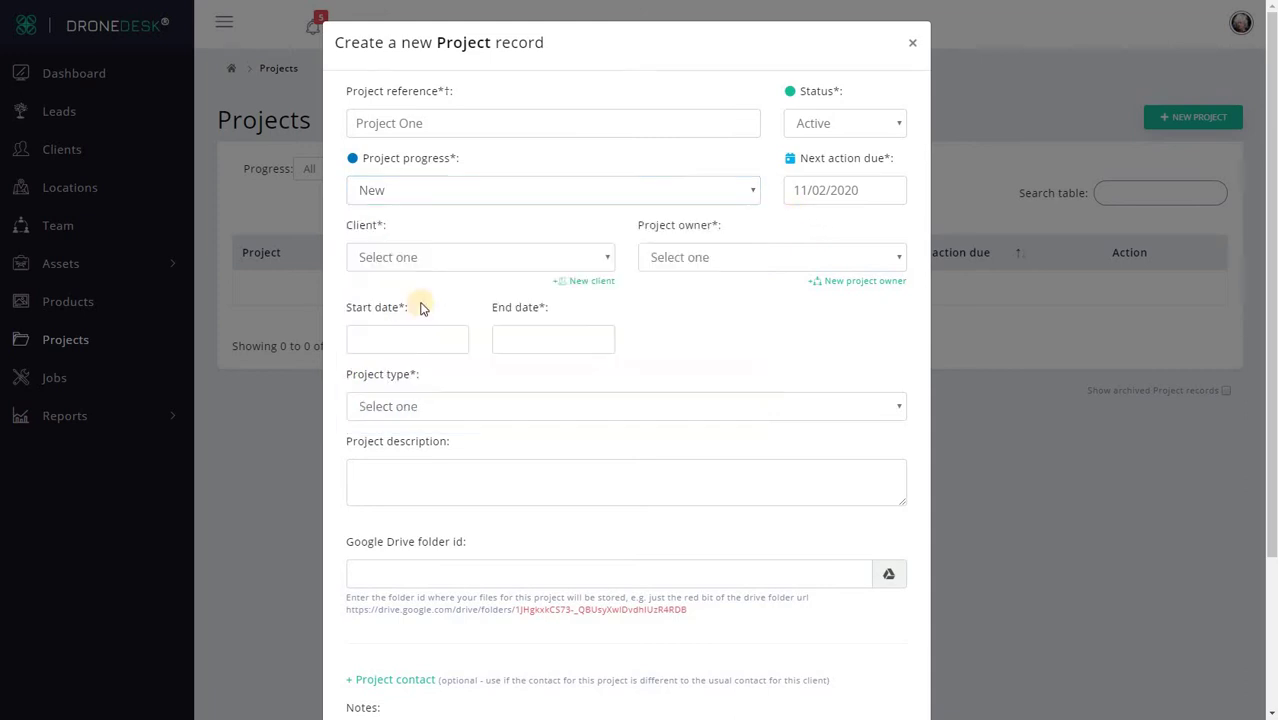
left_click(438, 258)
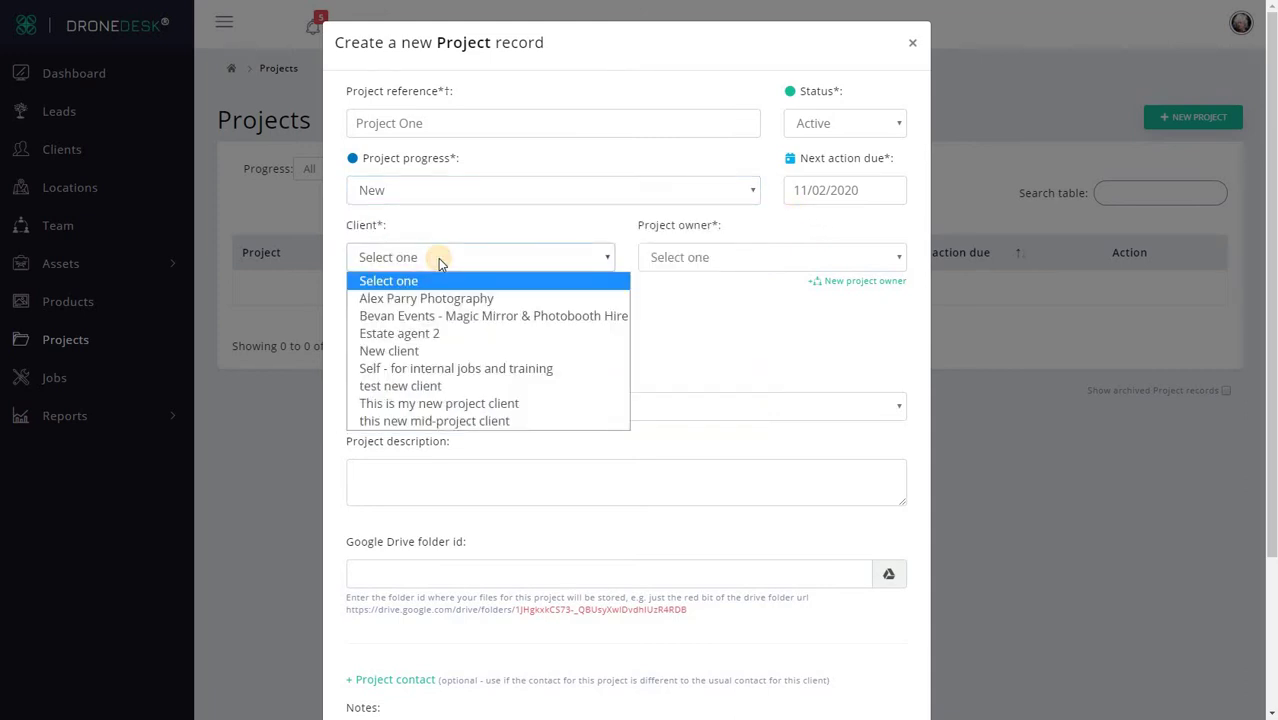
left_click(503, 403)
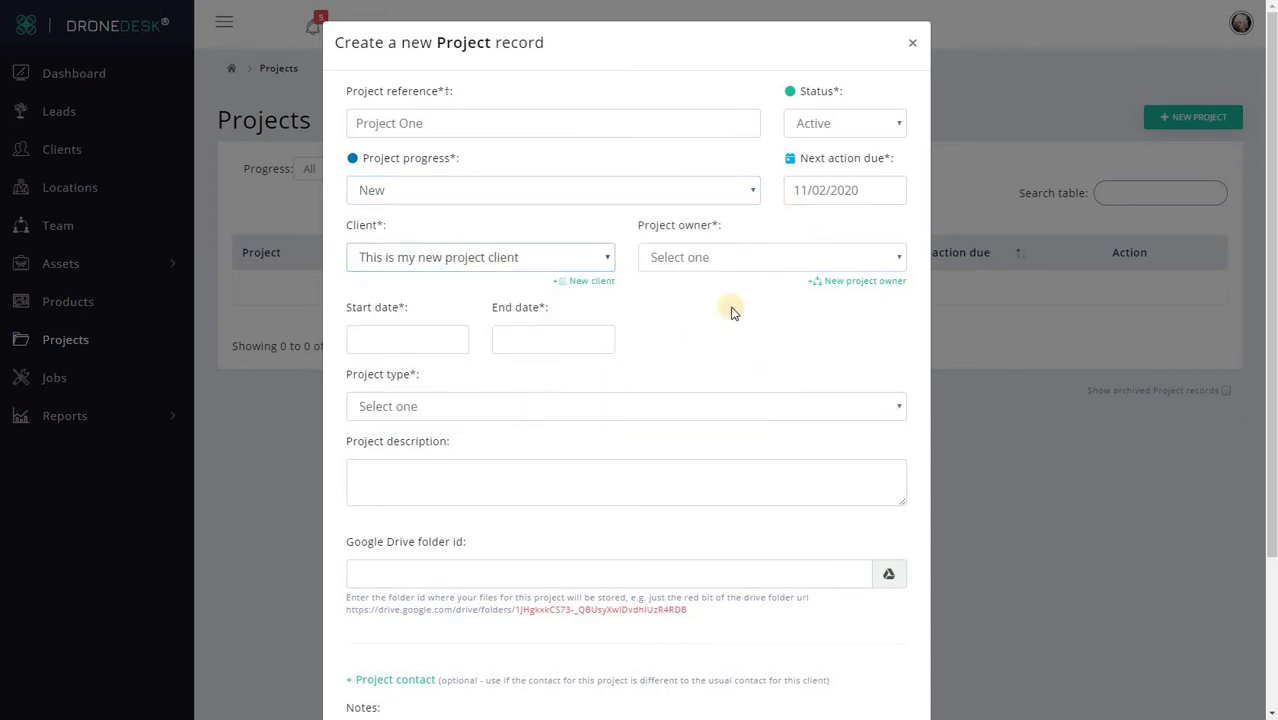
left_click(755, 260)
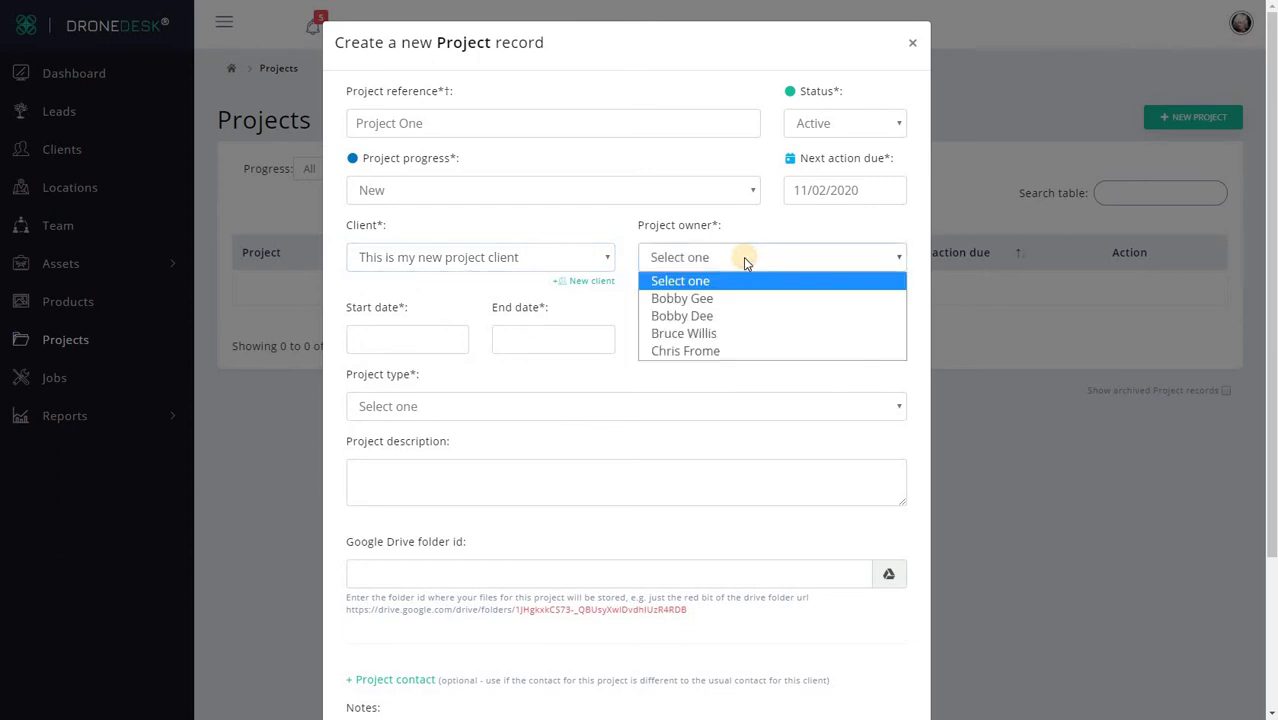
left_click(700, 332)
Step: Set start date 05/02/2020, end date 05/03/2020 and project type Other
left_click(377, 339)
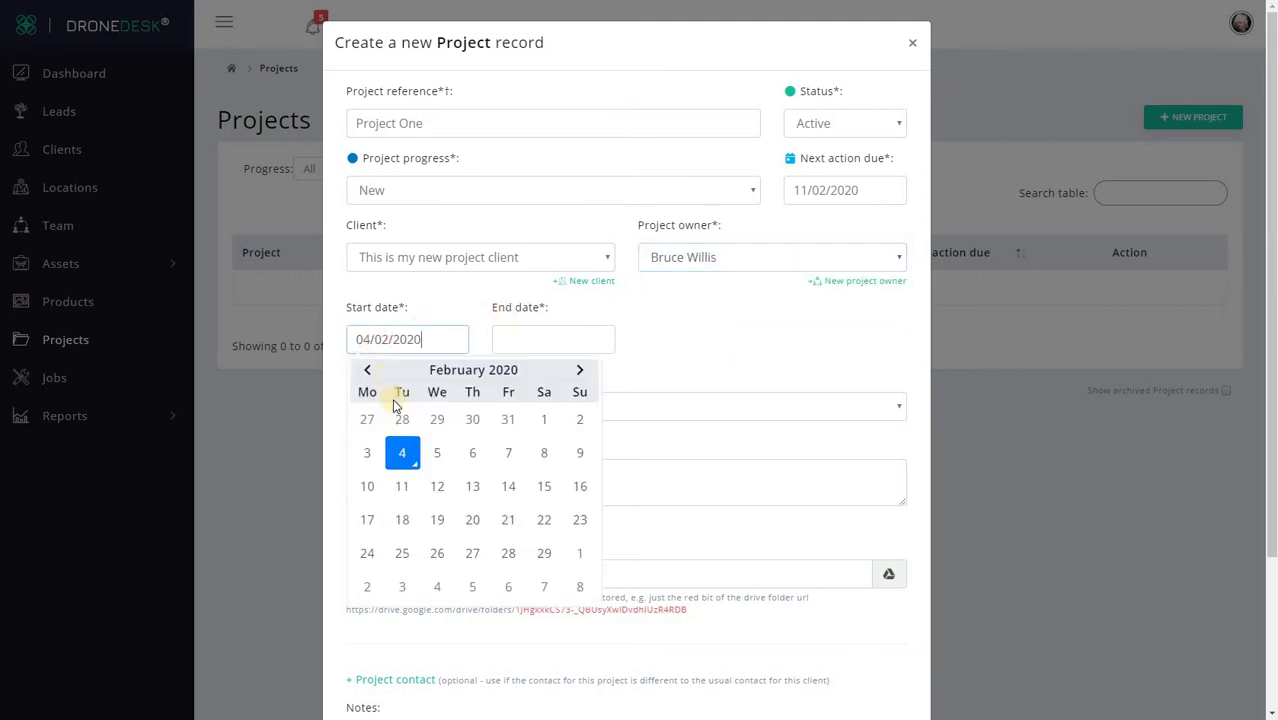
left_click(432, 460)
left_click(522, 345)
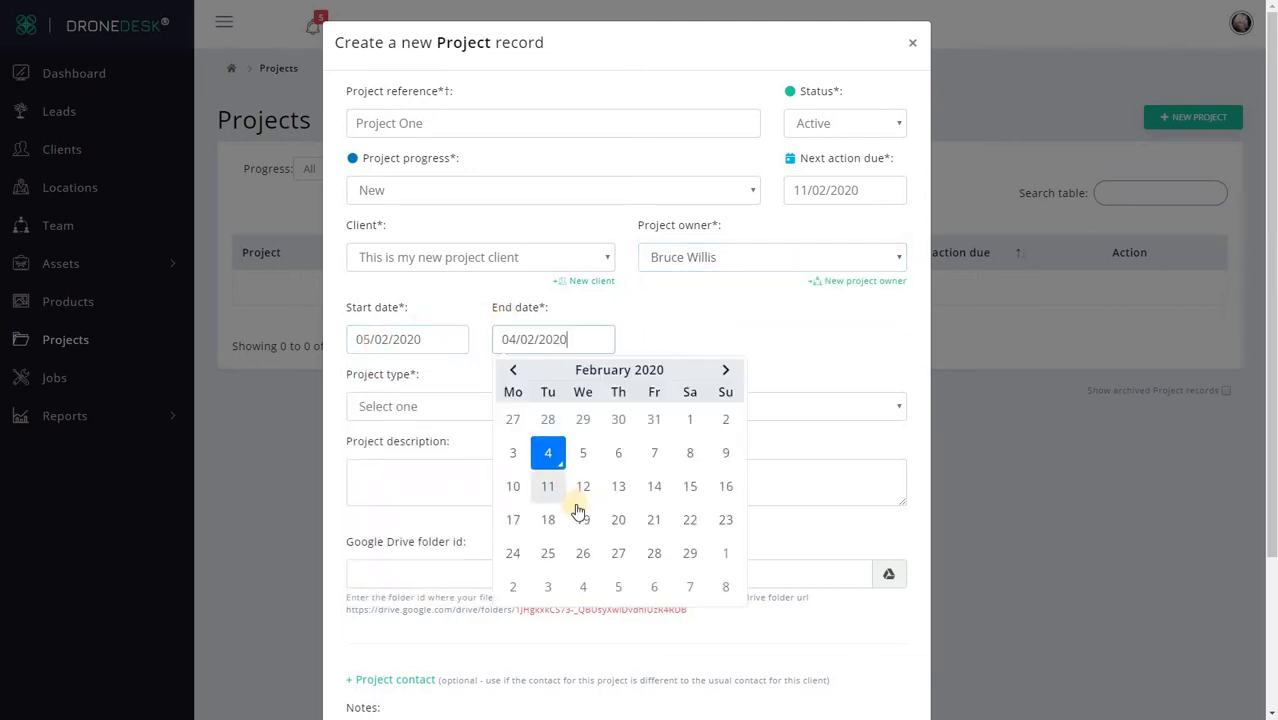
left_click(618, 586)
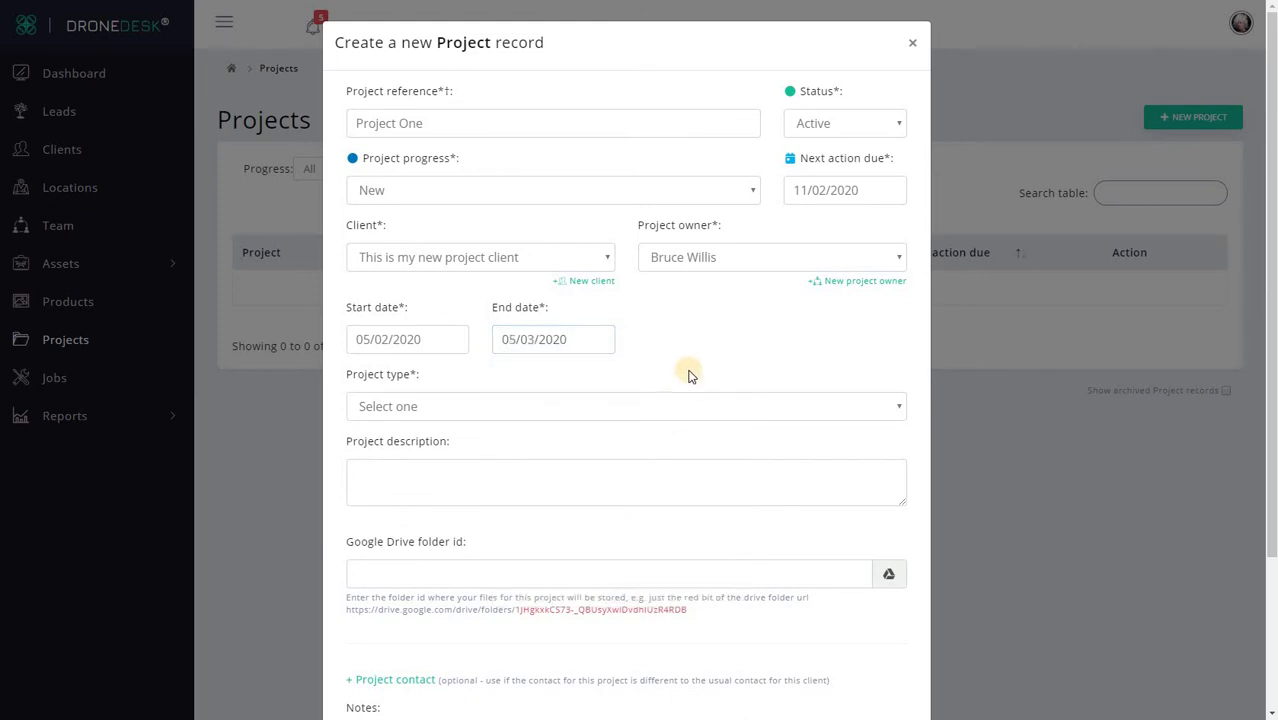
left_click(524, 410)
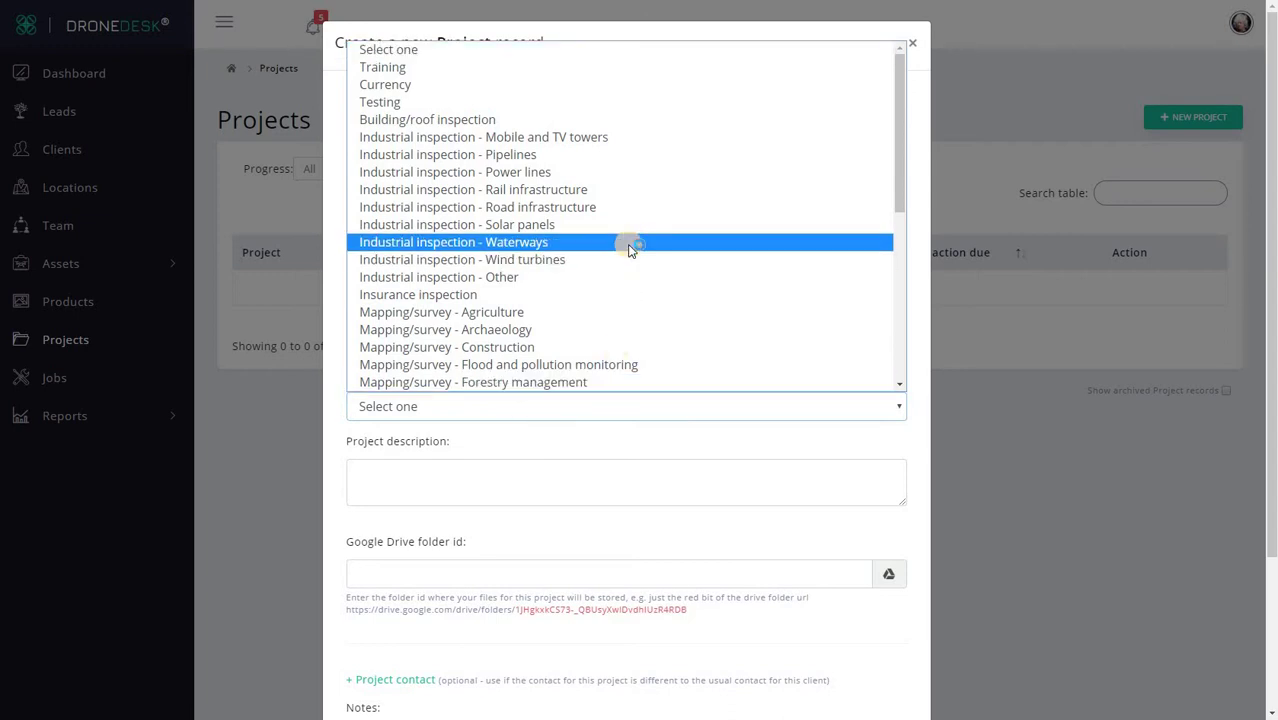
scroll(628, 249, "down", 5)
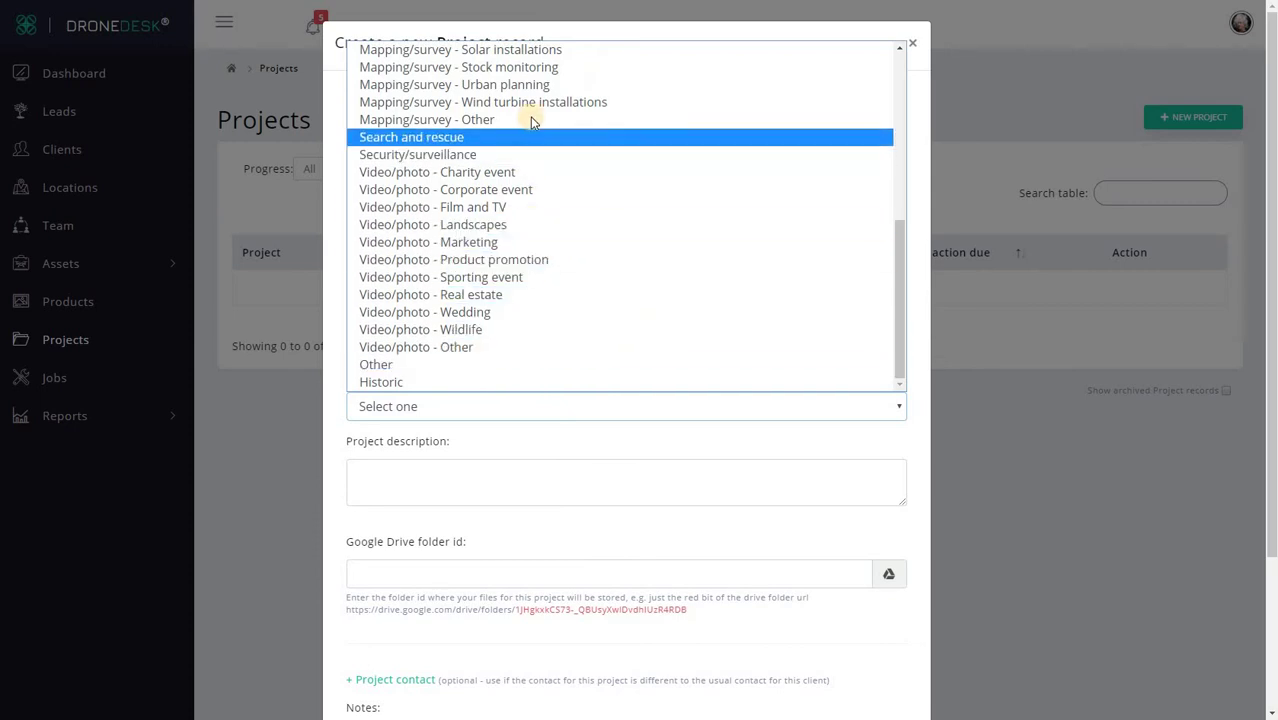
scroll(530, 130, "up", 5)
scroll(538, 180, "up", 2)
scroll(542, 255, "down", 6)
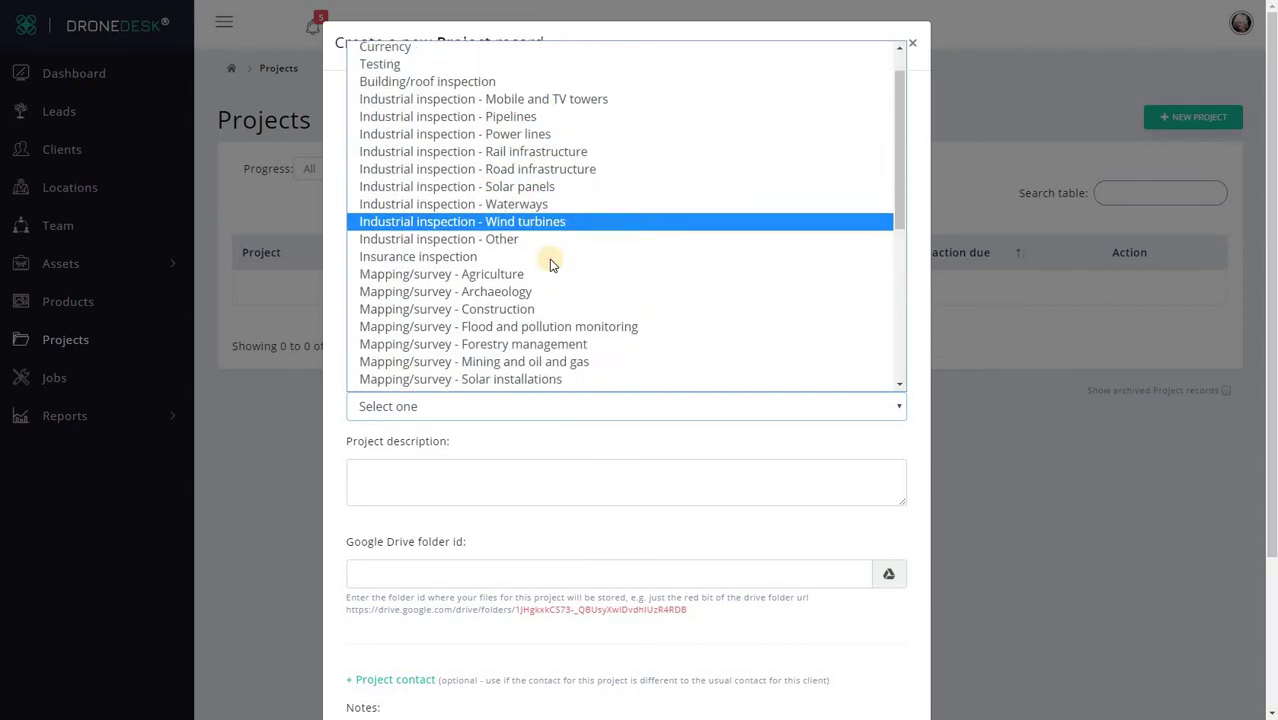
left_click(495, 366)
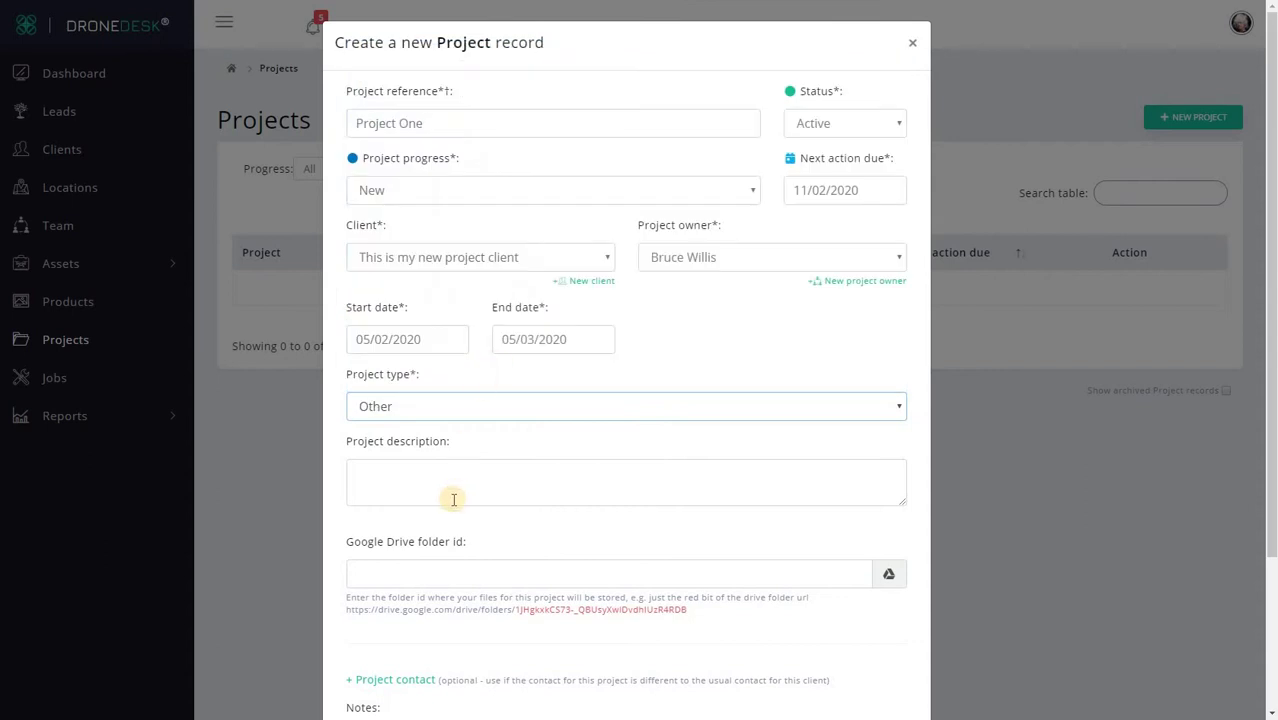
Step: Add description 'This is my description', the Drive folder id and notes 'These are my notes', then save
left_click(460, 486)
type("This is my ")
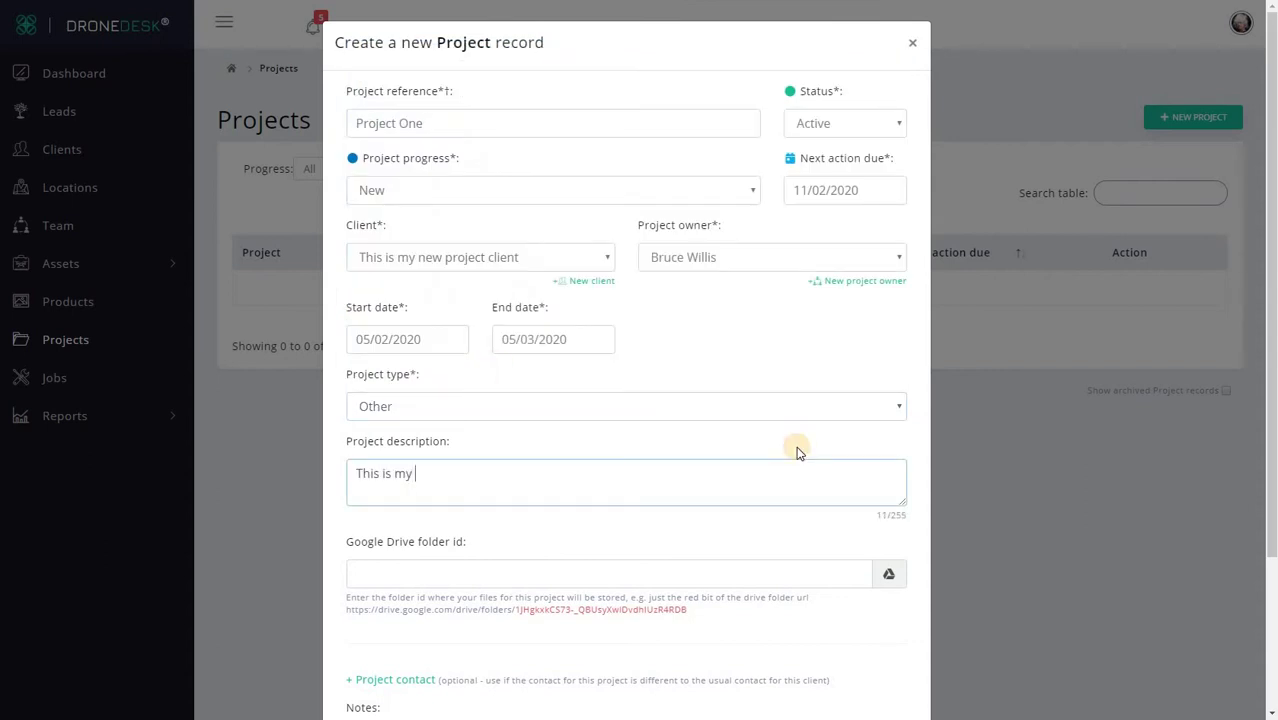
type("description")
left_click(528, 571)
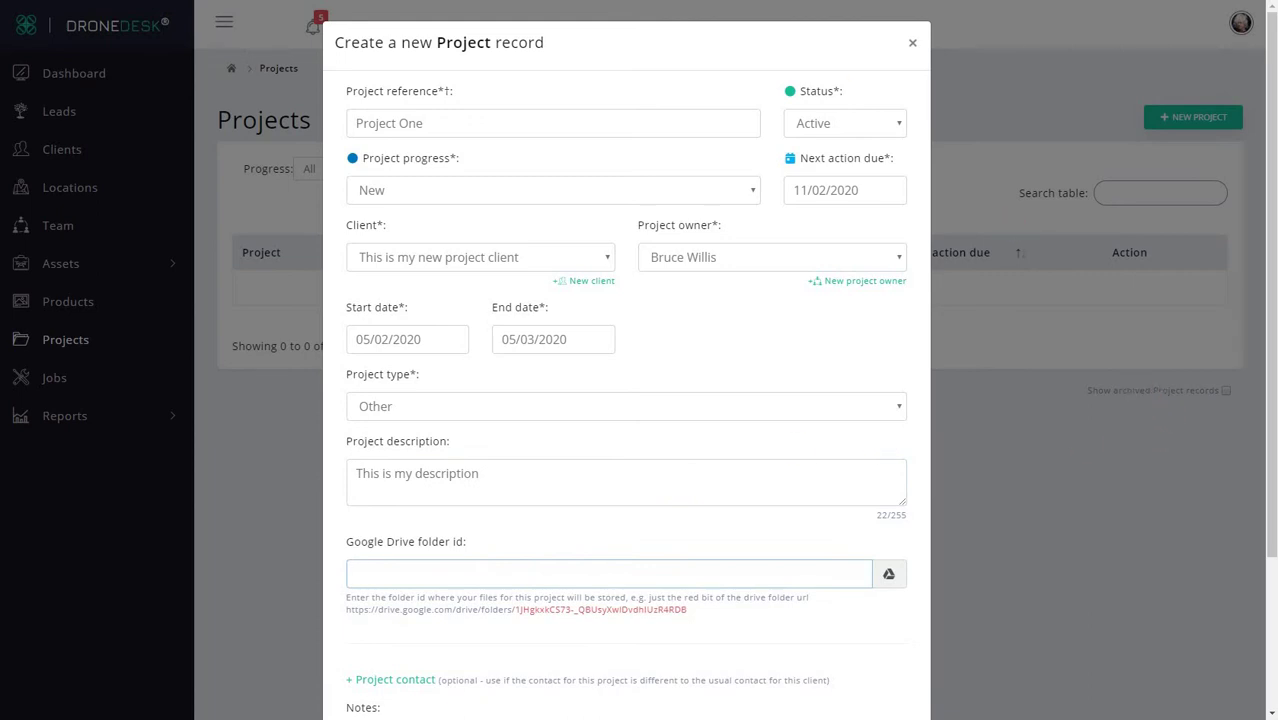
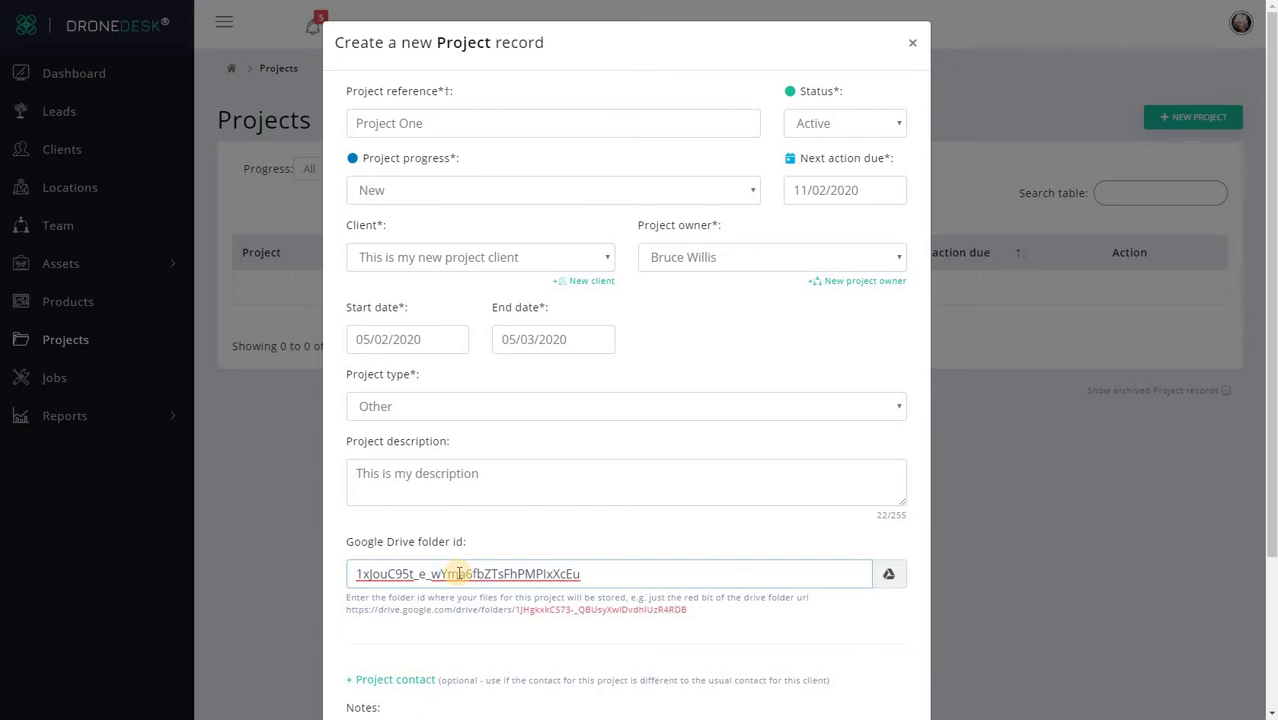
scroll(458, 573, "down", 2)
left_click(391, 483)
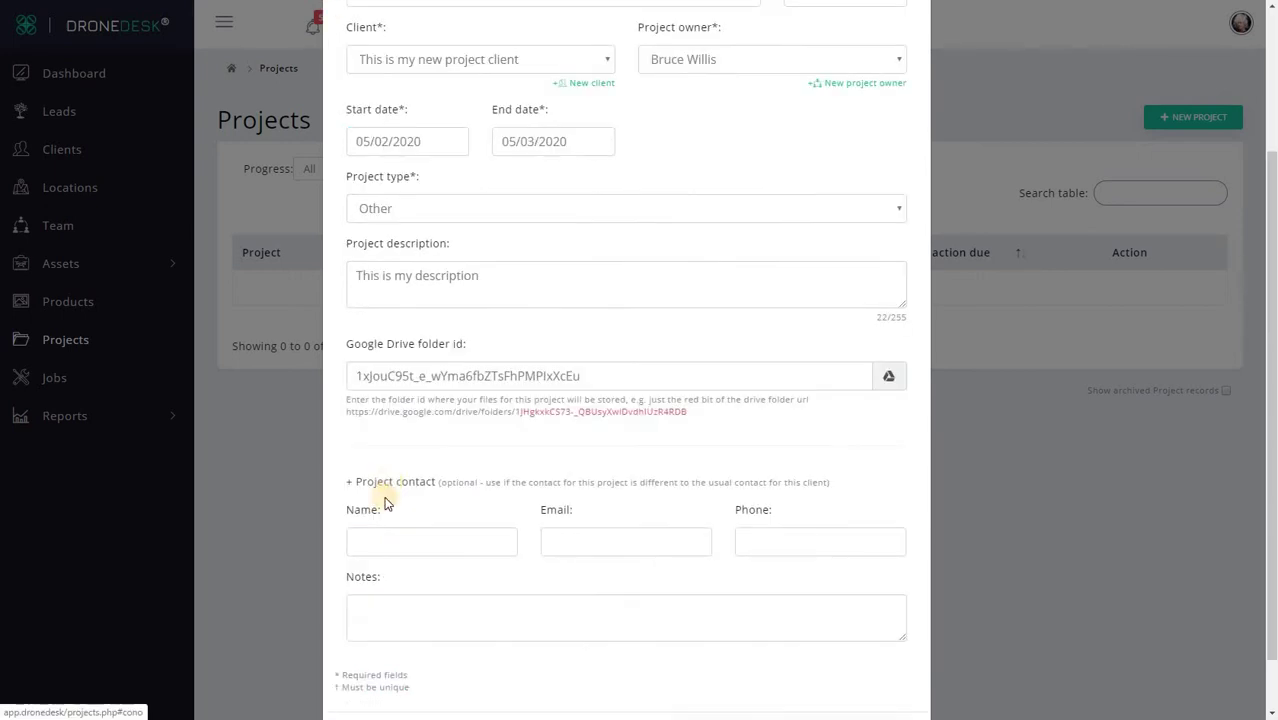
left_click(413, 485)
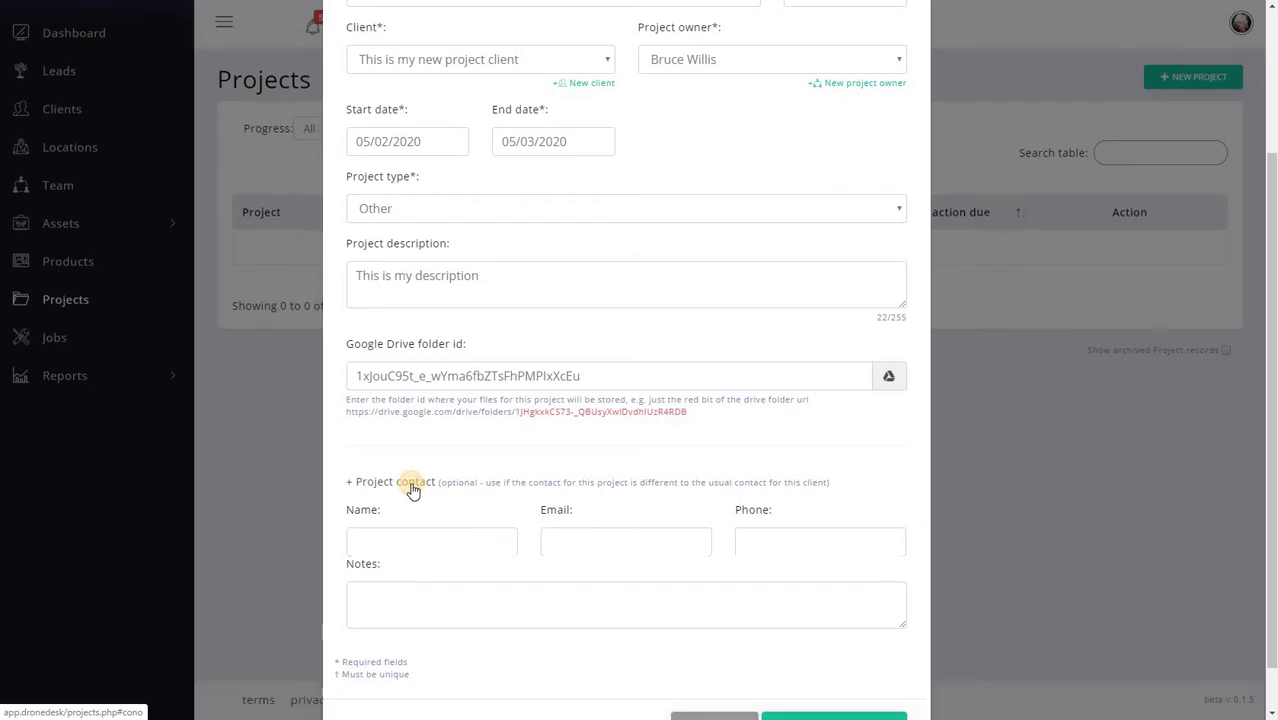
left_click(394, 528)
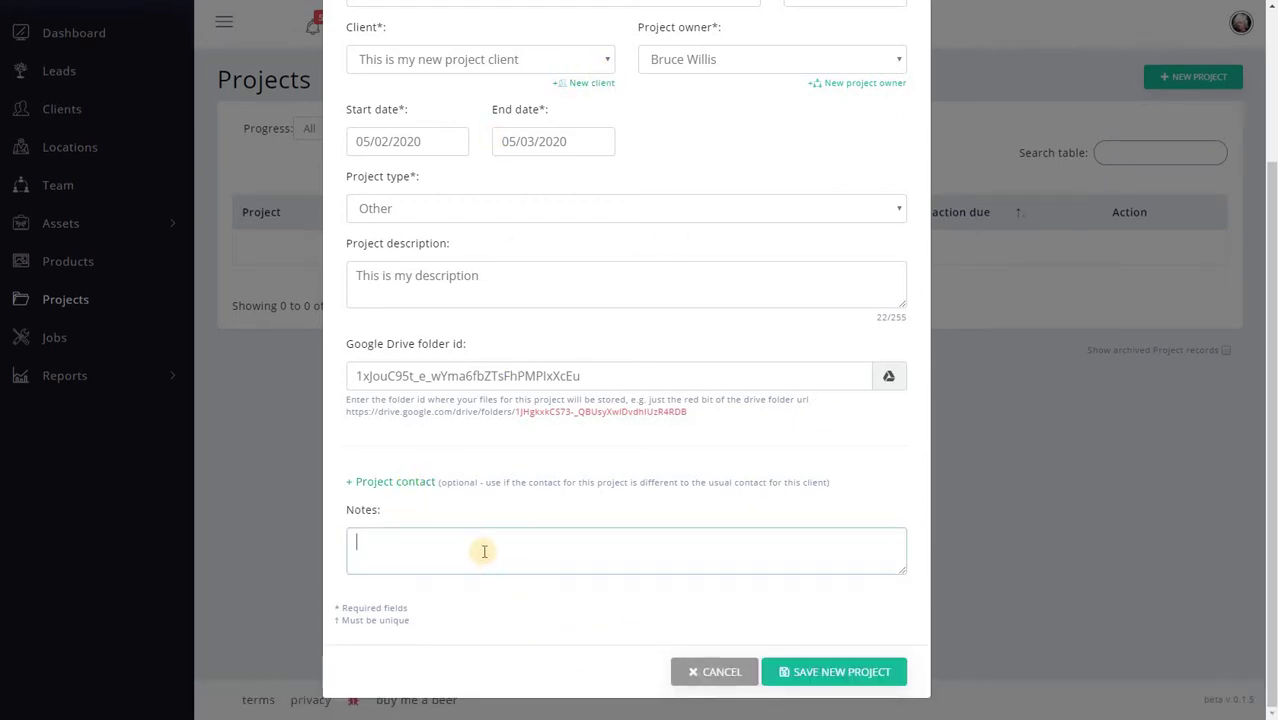
type("These are my notes")
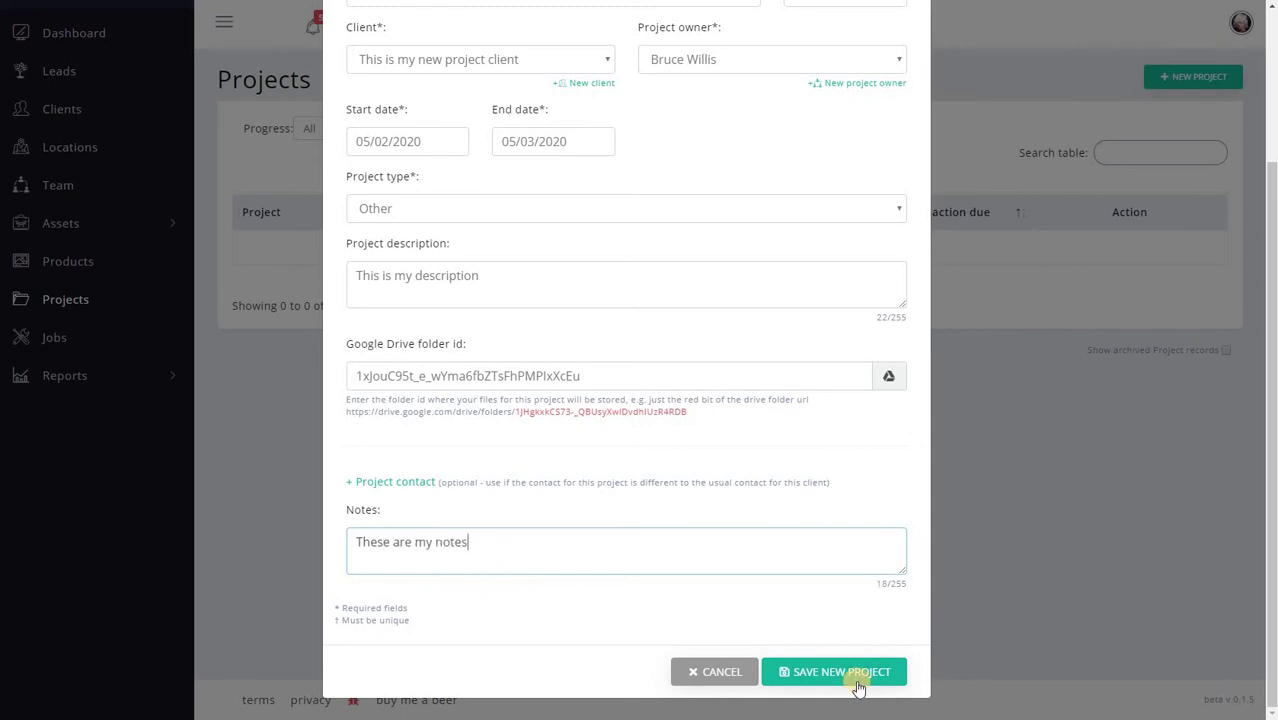
left_click(856, 673)
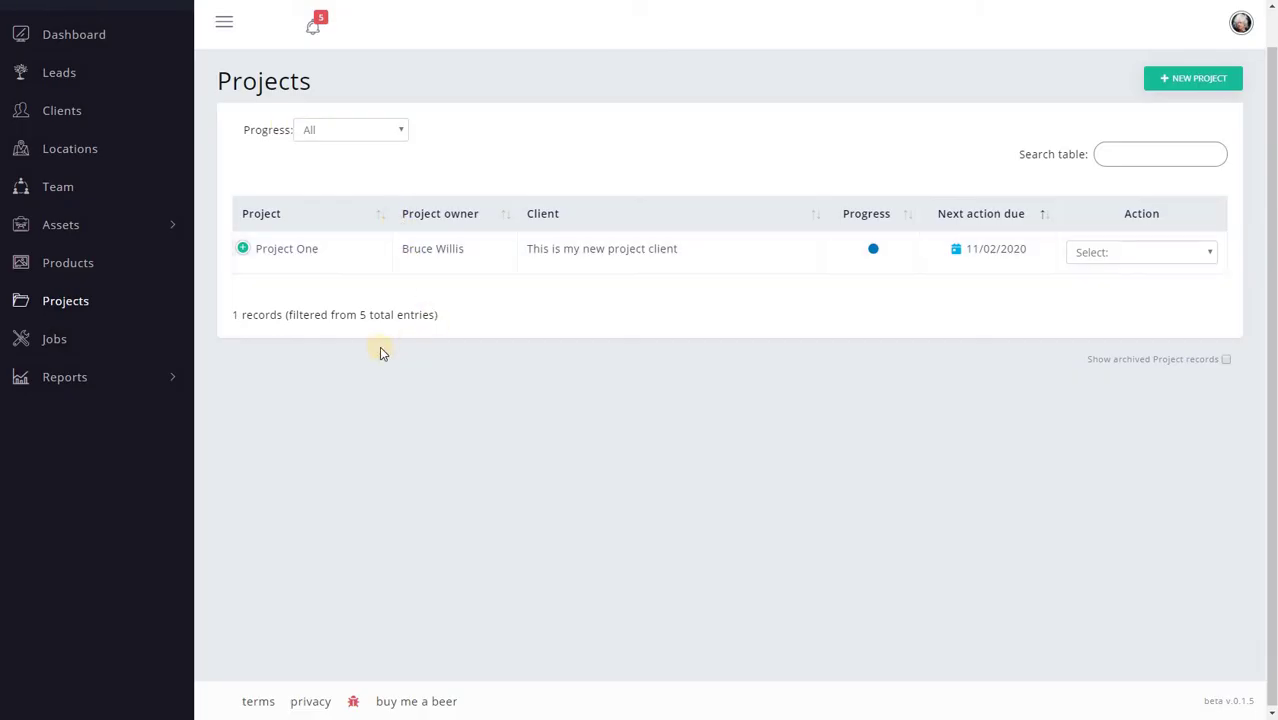
Step: Choose Manage Project from Project One's Action dropdown in the Projects table
left_click(242, 248)
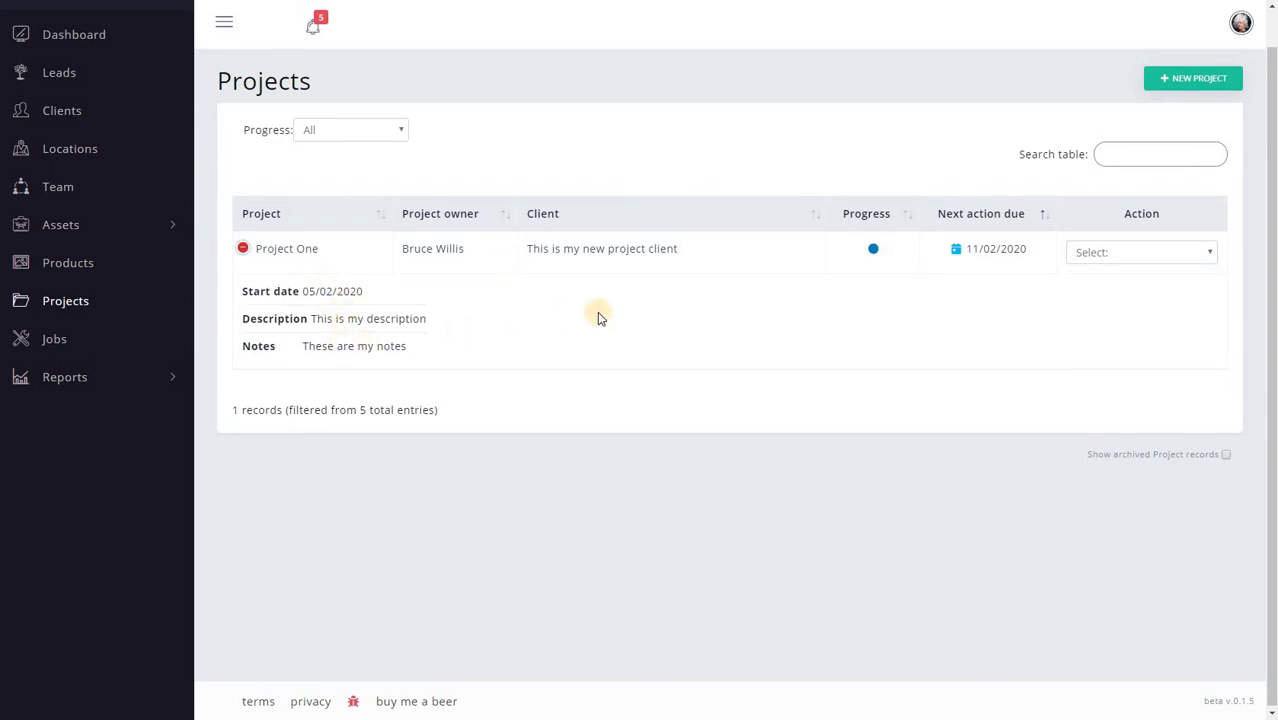
left_click(1113, 252)
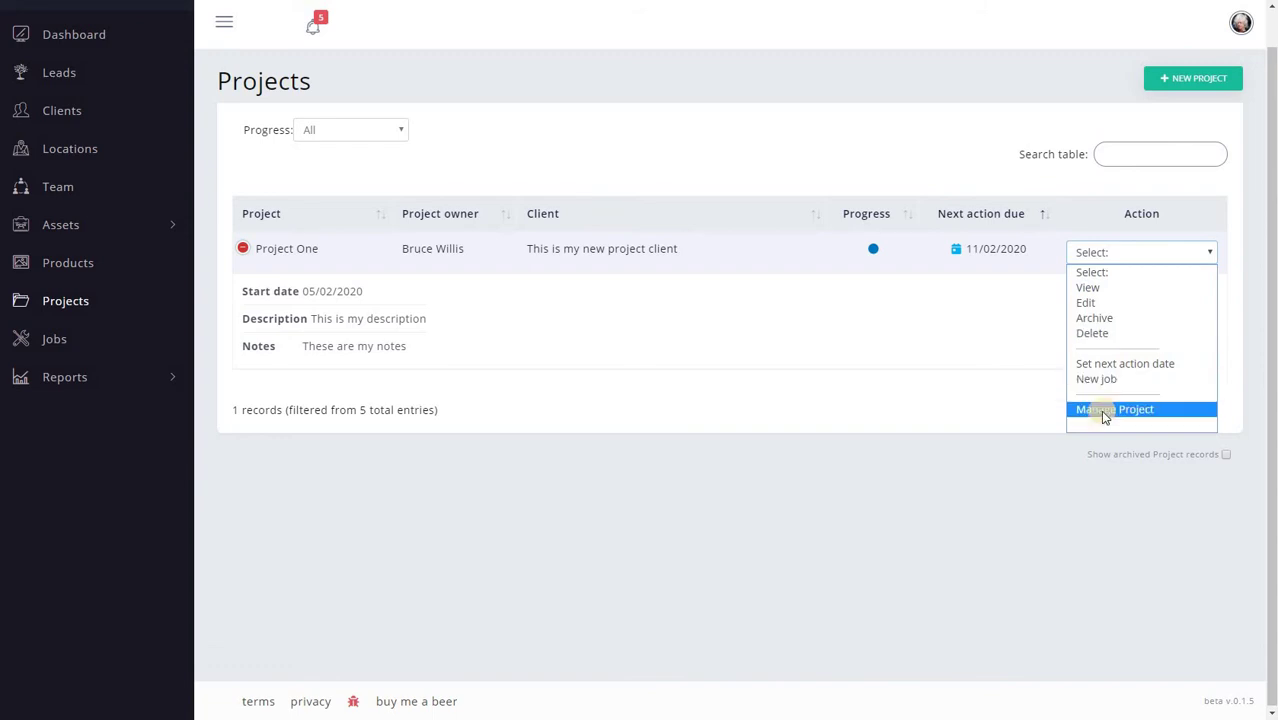
left_click(1175, 411)
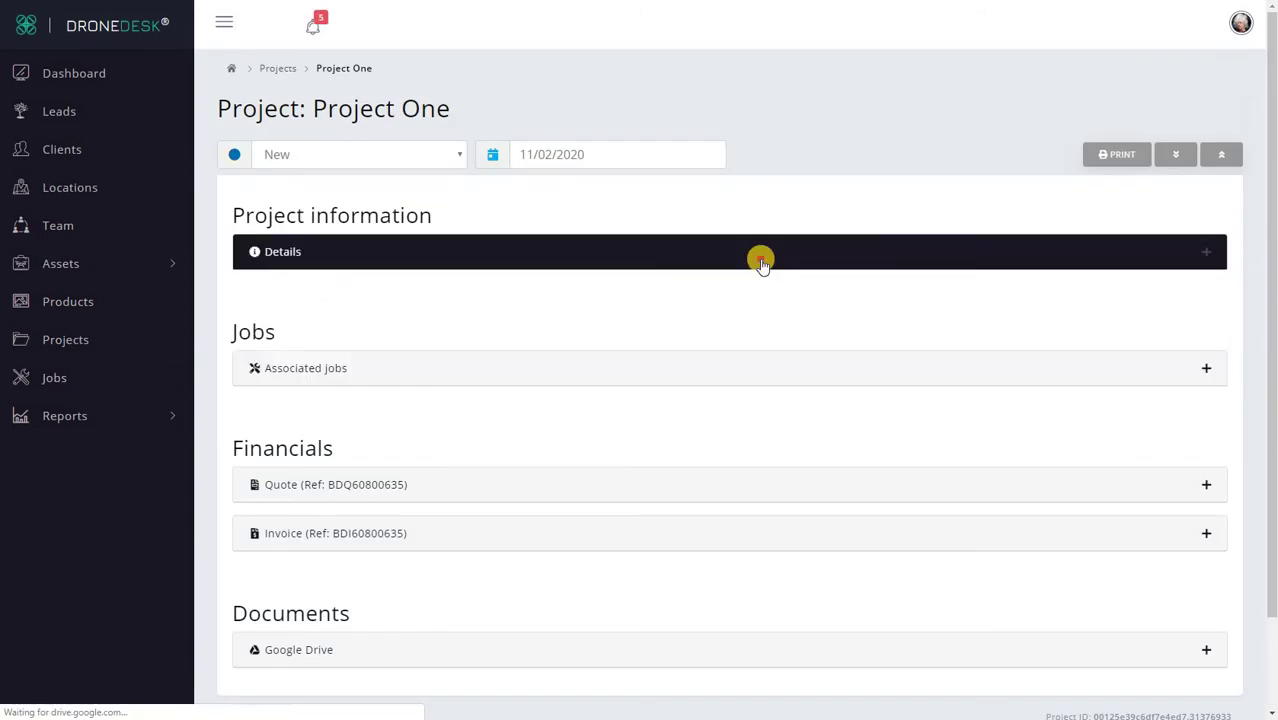
left_click(760, 258)
scroll(610, 170, "down", 1)
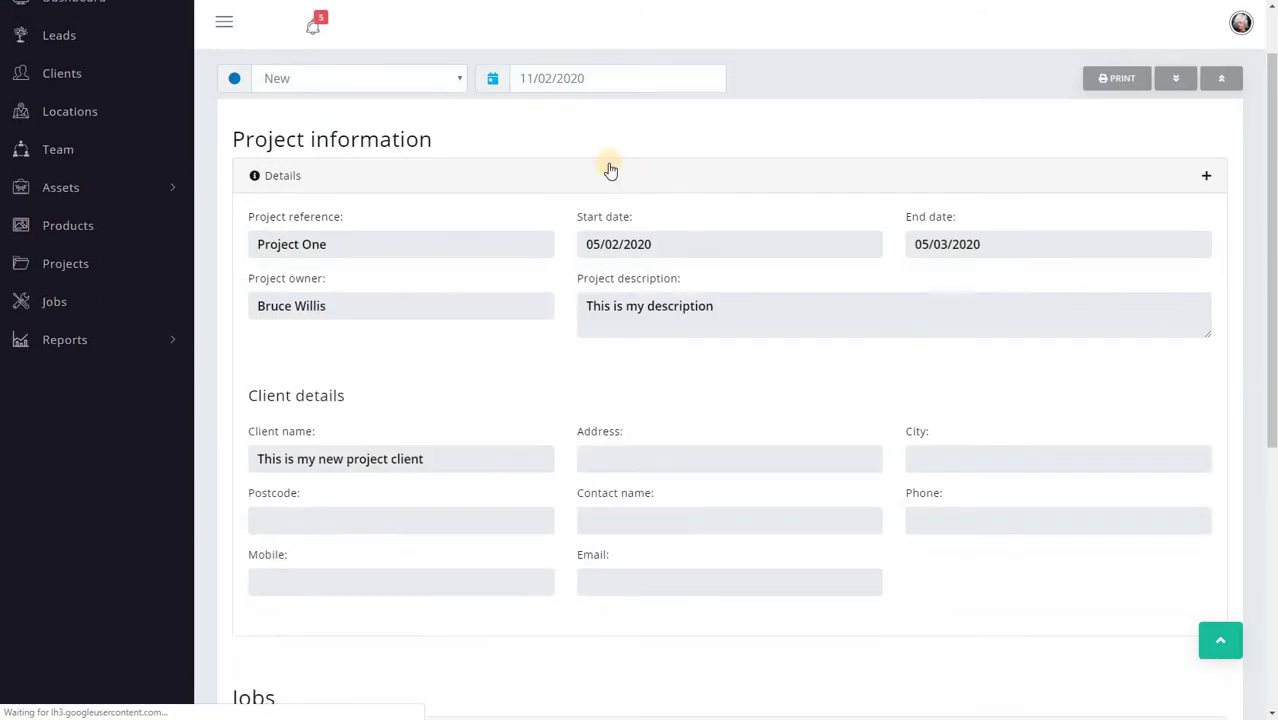
left_click(593, 175)
left_click(682, 287)
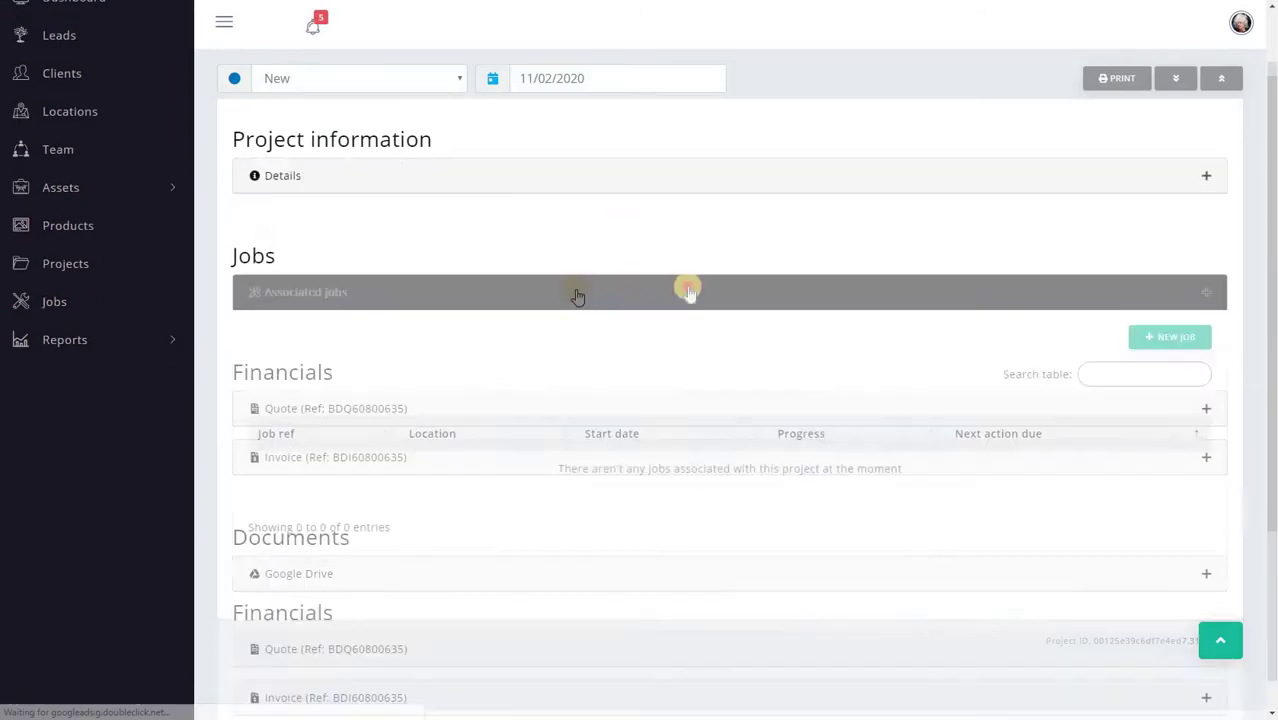
left_click(664, 282)
left_click(712, 264)
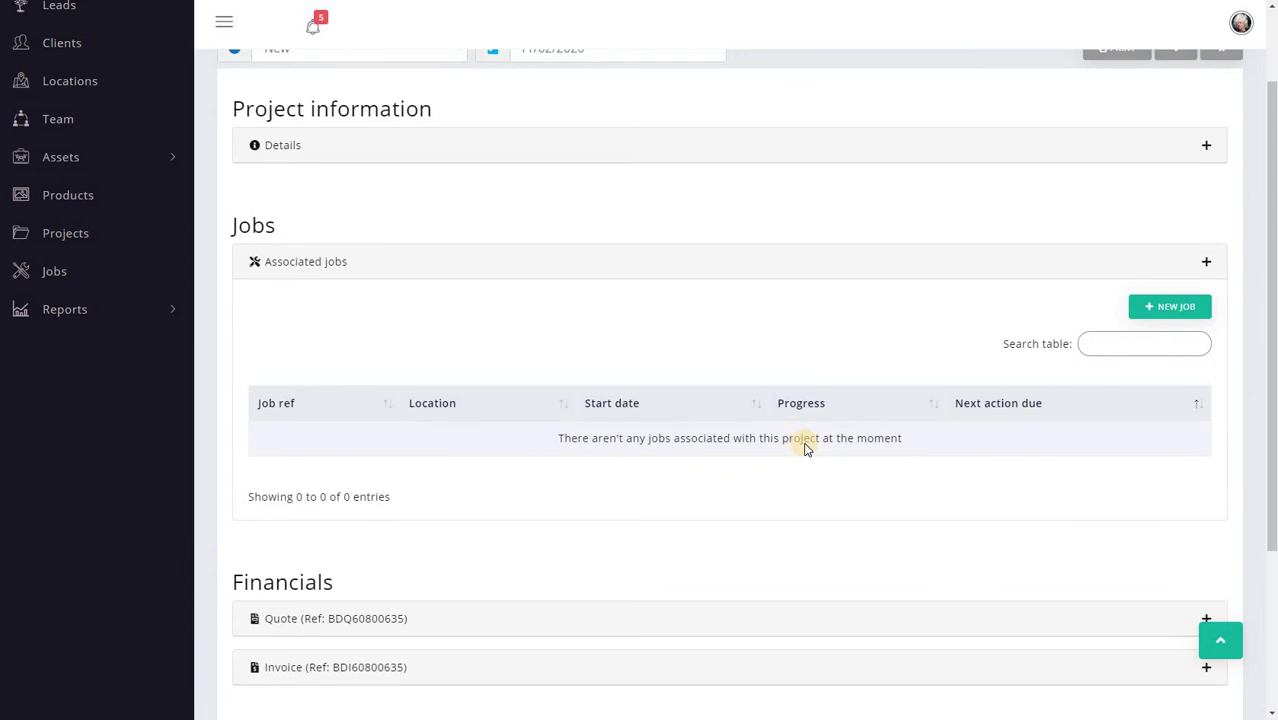
left_click(752, 270)
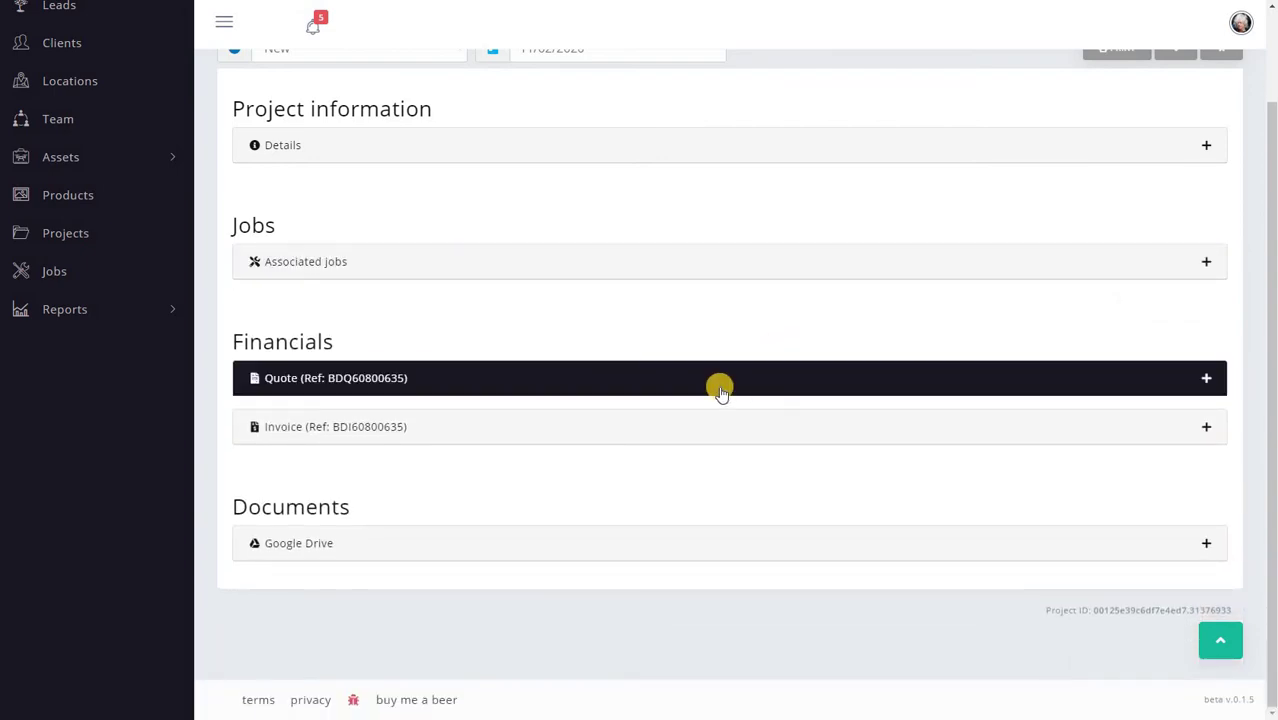
Step: Add a first quote line of 10 × SVI 00006 aerial stills
left_click(720, 388)
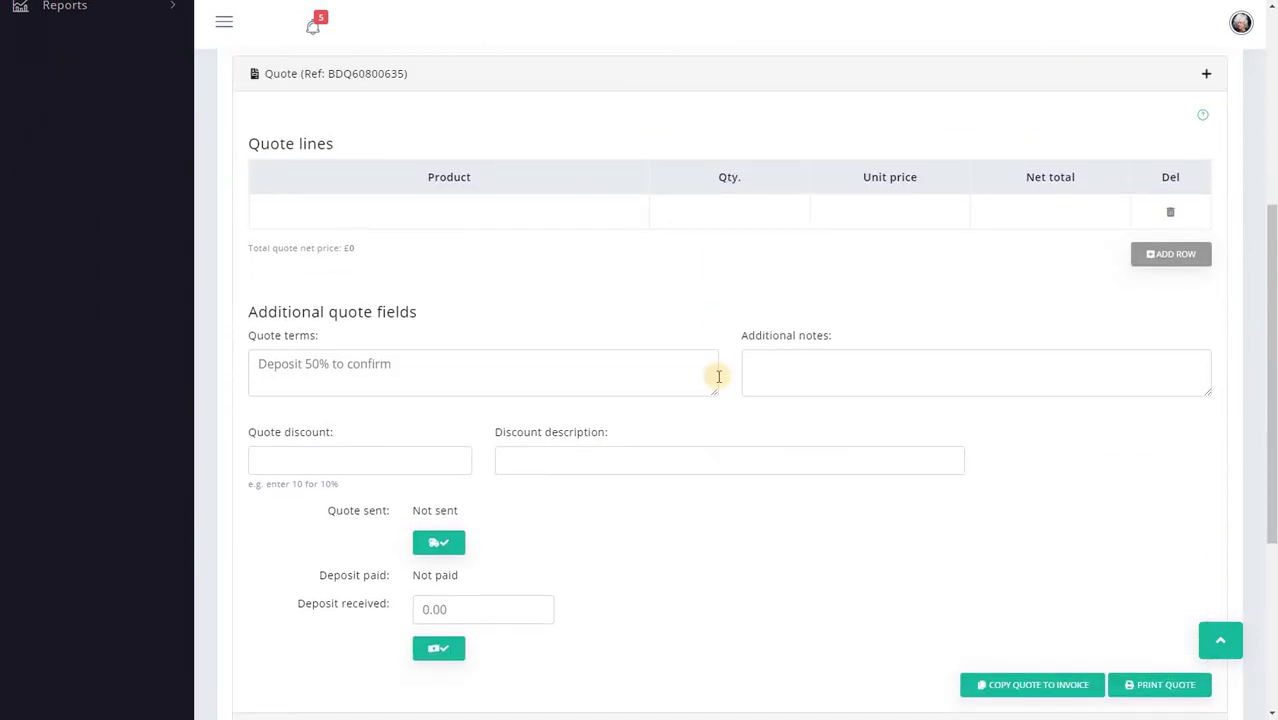
left_click(470, 212)
left_click(480, 218)
left_click(436, 250)
left_click(700, 215)
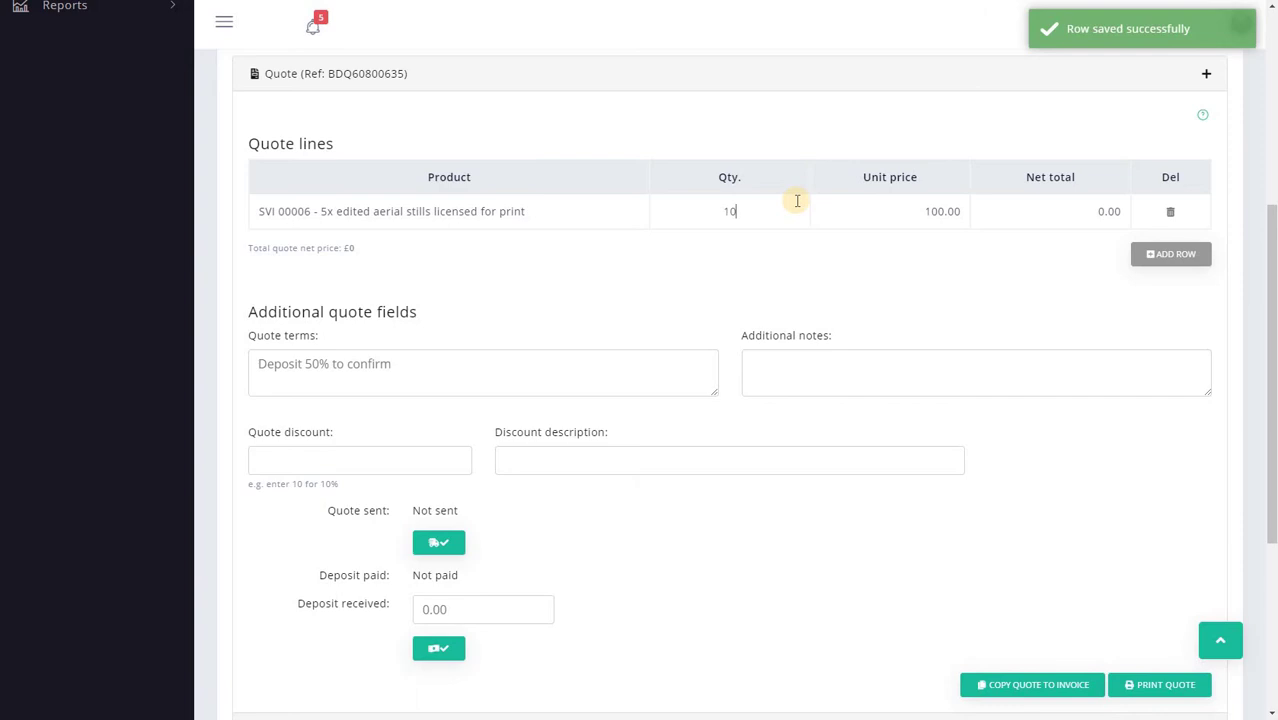
type("10")
key("Tab")
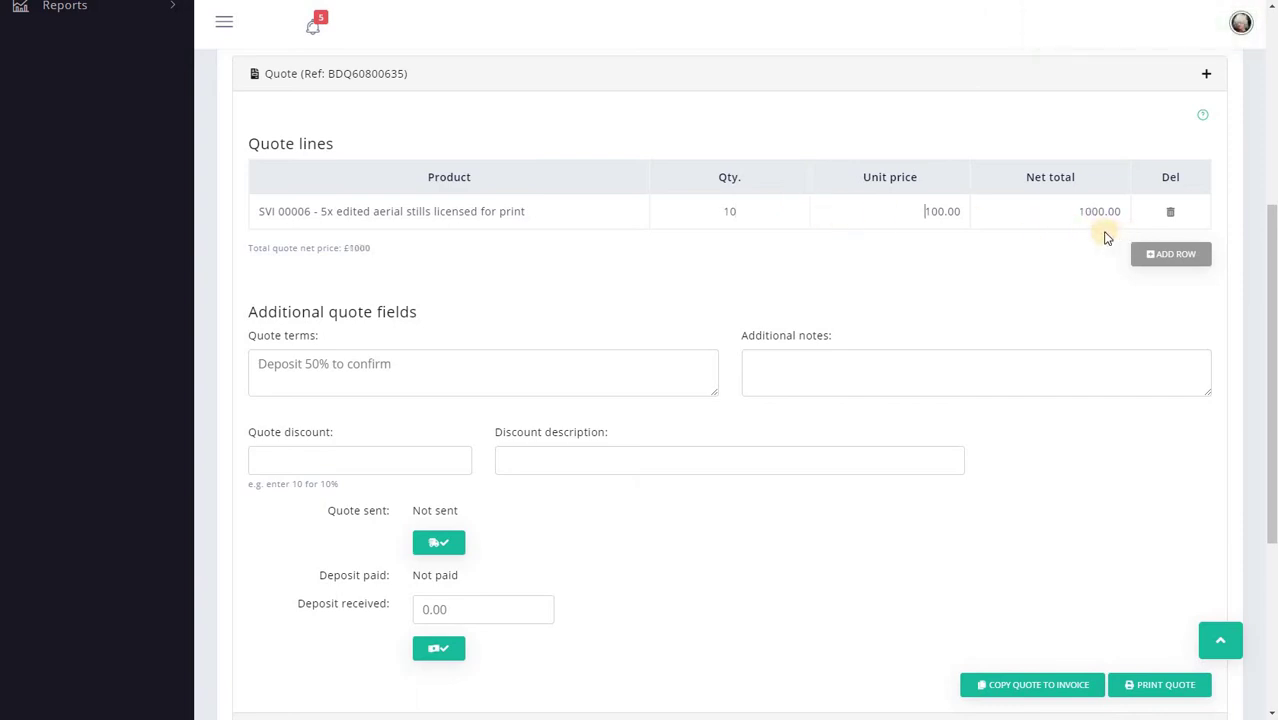
Step: Add a second quote row and begin choosing its product, SVI0007
left_click(1160, 254)
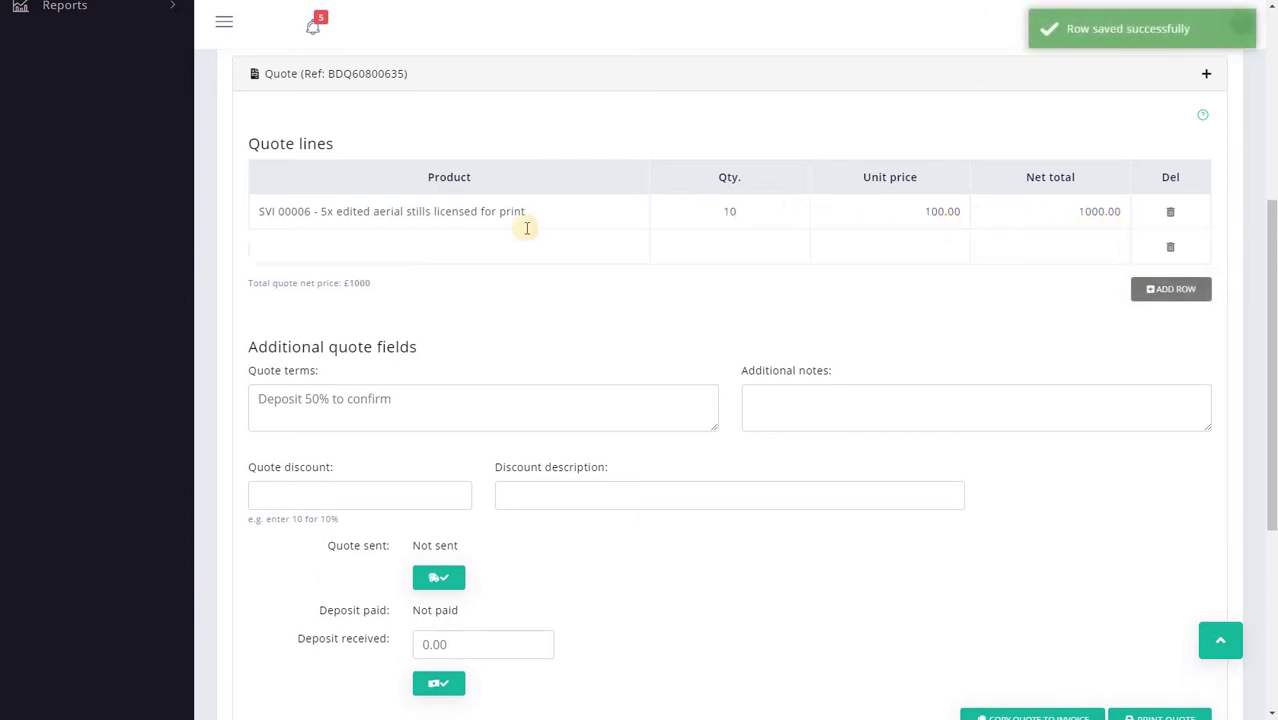
left_click(442, 248)
left_click(445, 250)
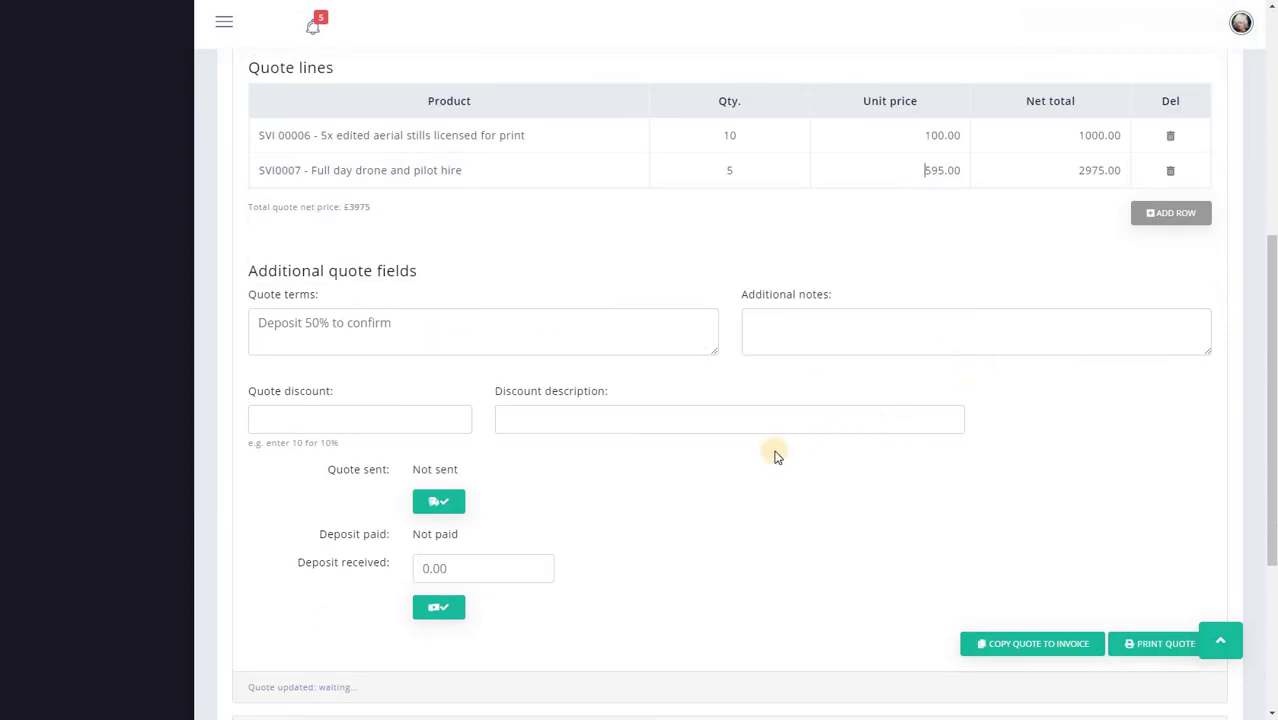
scroll(777, 455, "down", 3)
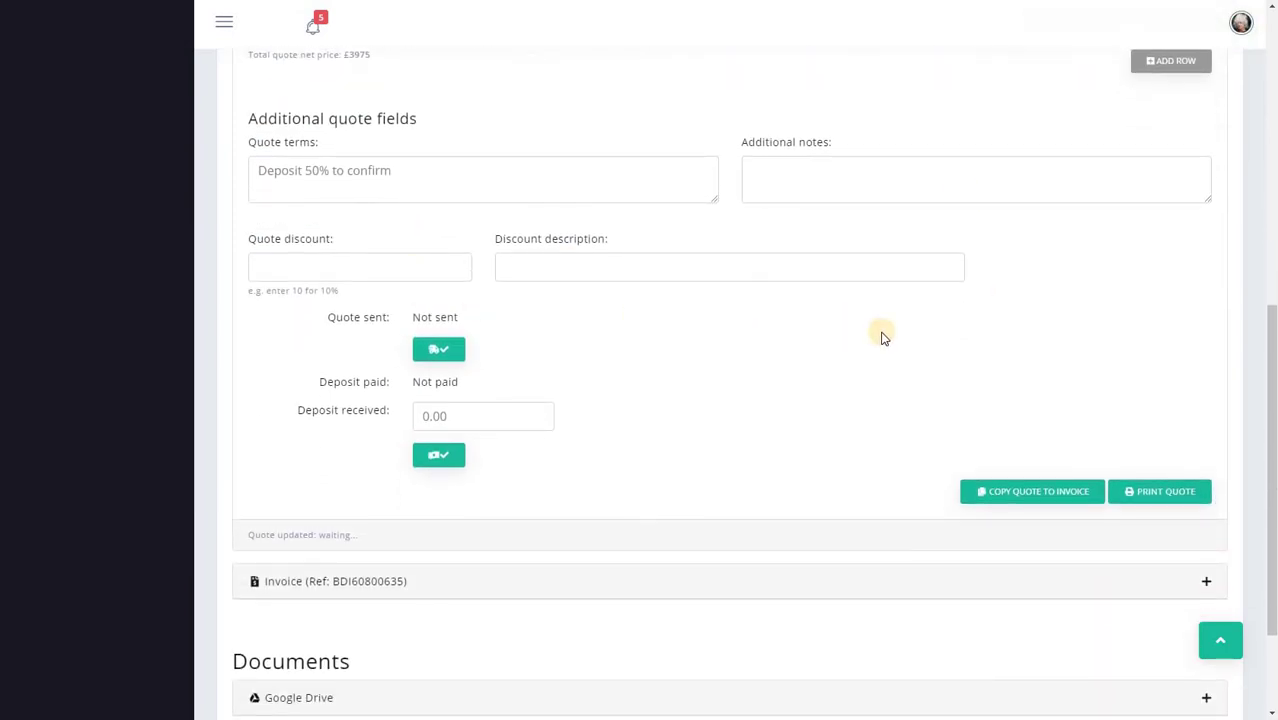
left_click(1163, 490)
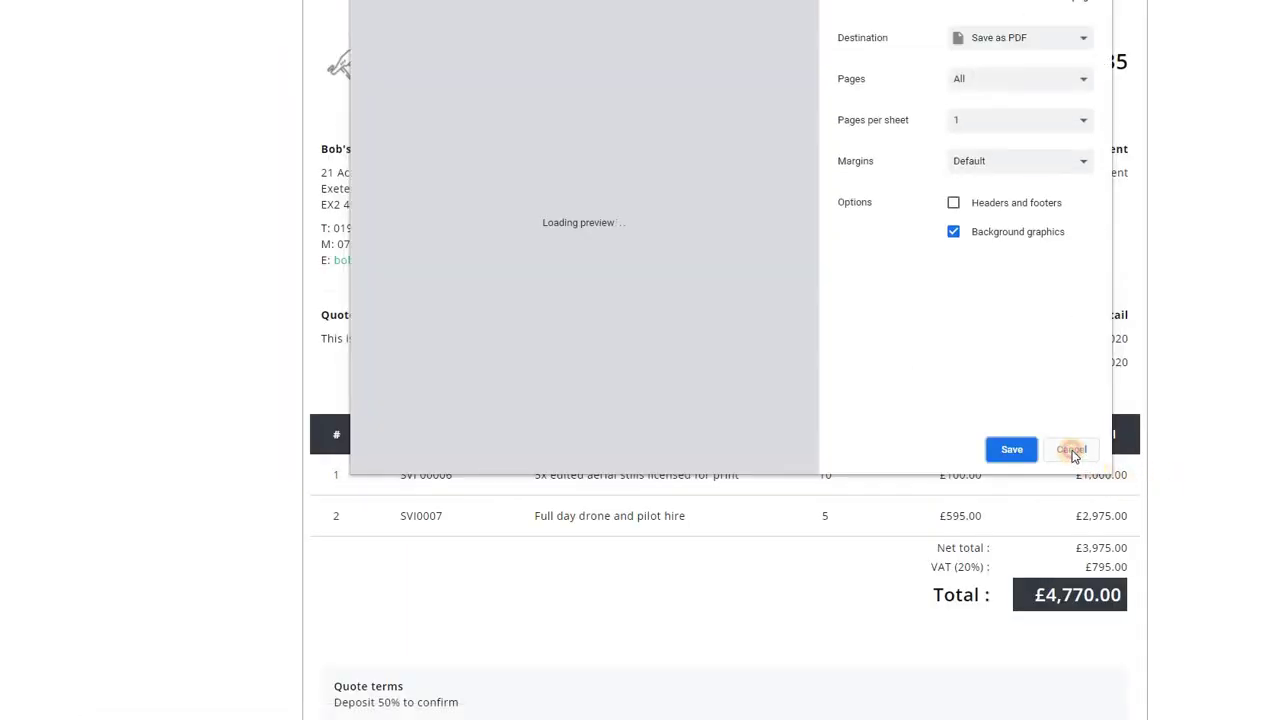
left_click(1071, 450)
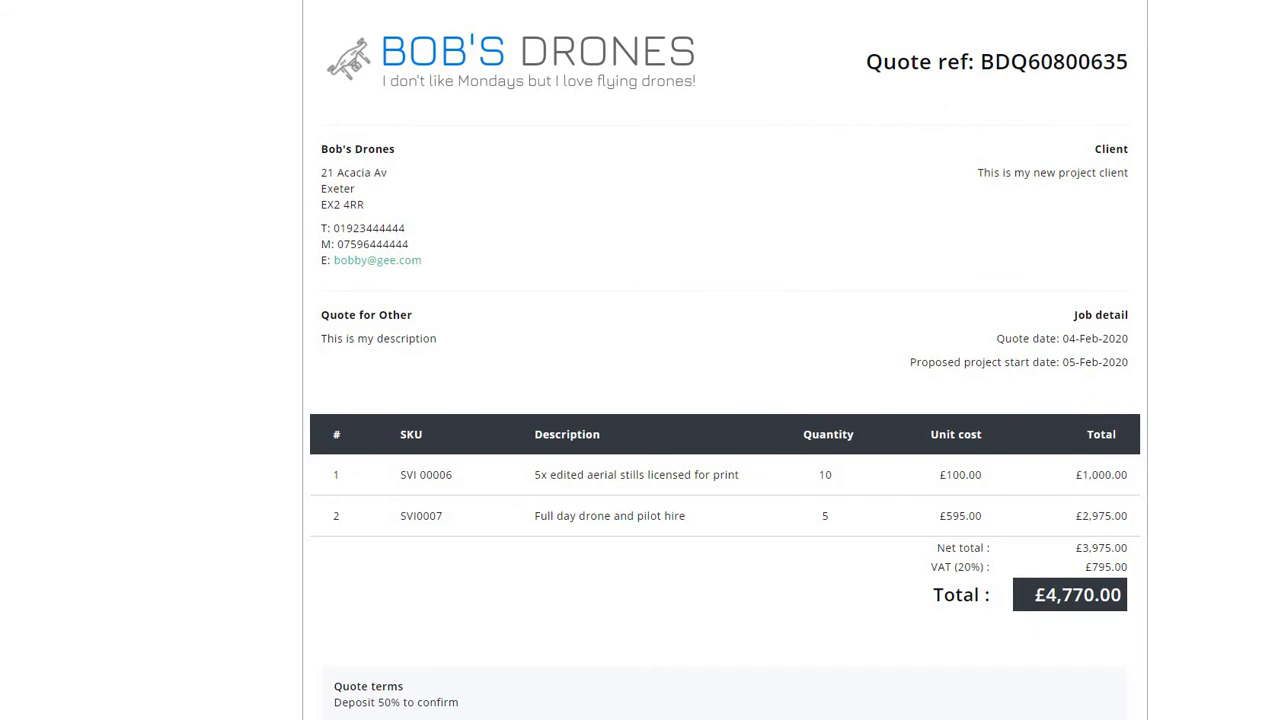
key("ctrl+w")
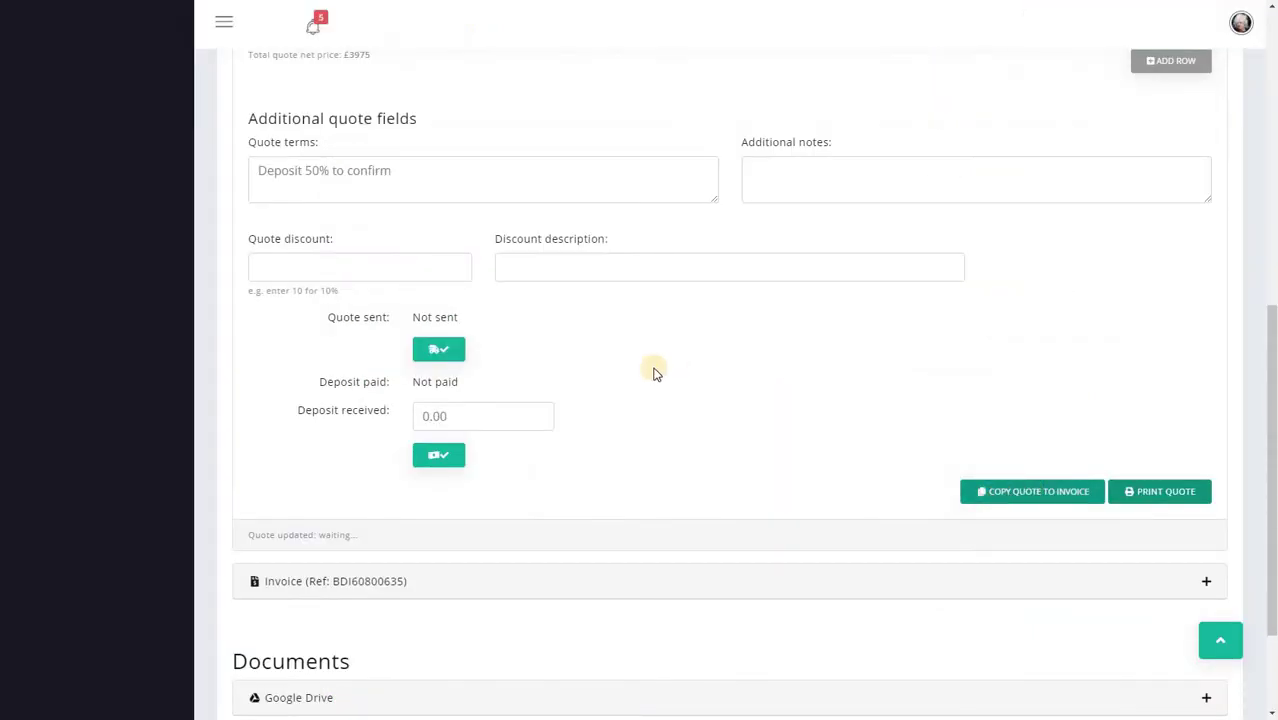
Step: Enter a 600 deposit, mark it paid, and copy the quote lines to the invoice
left_click(404, 413)
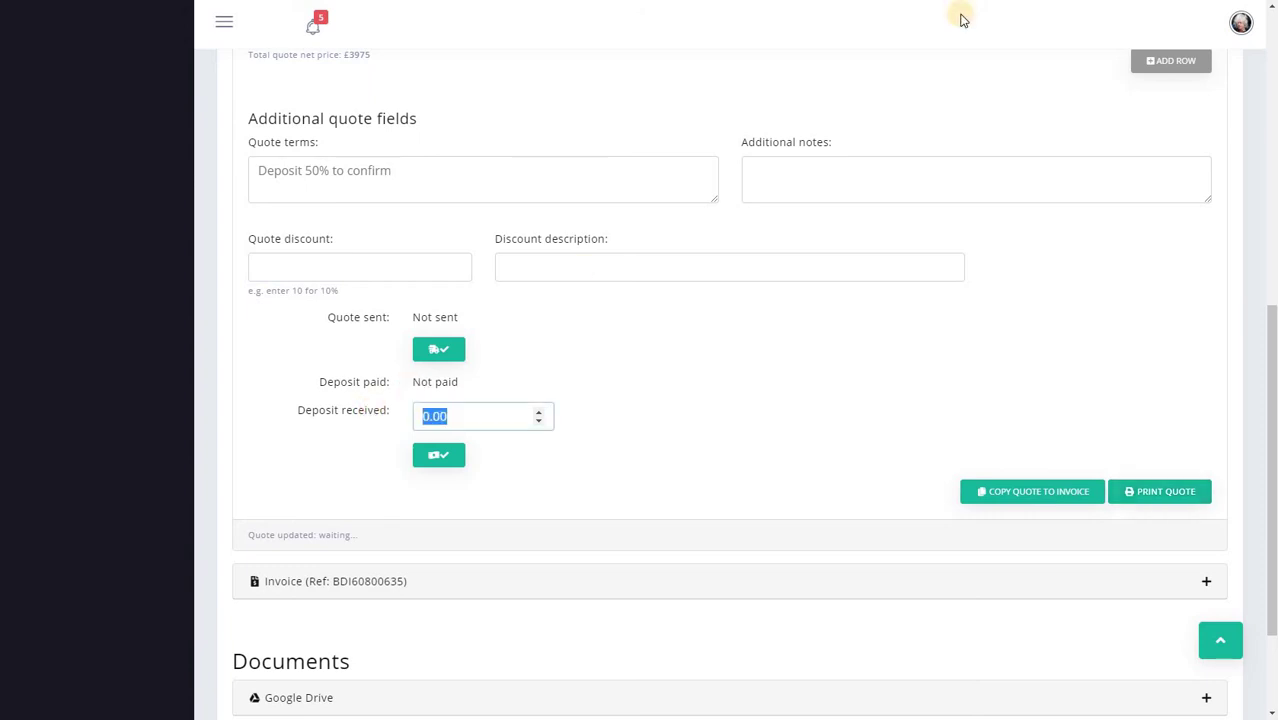
type("600")
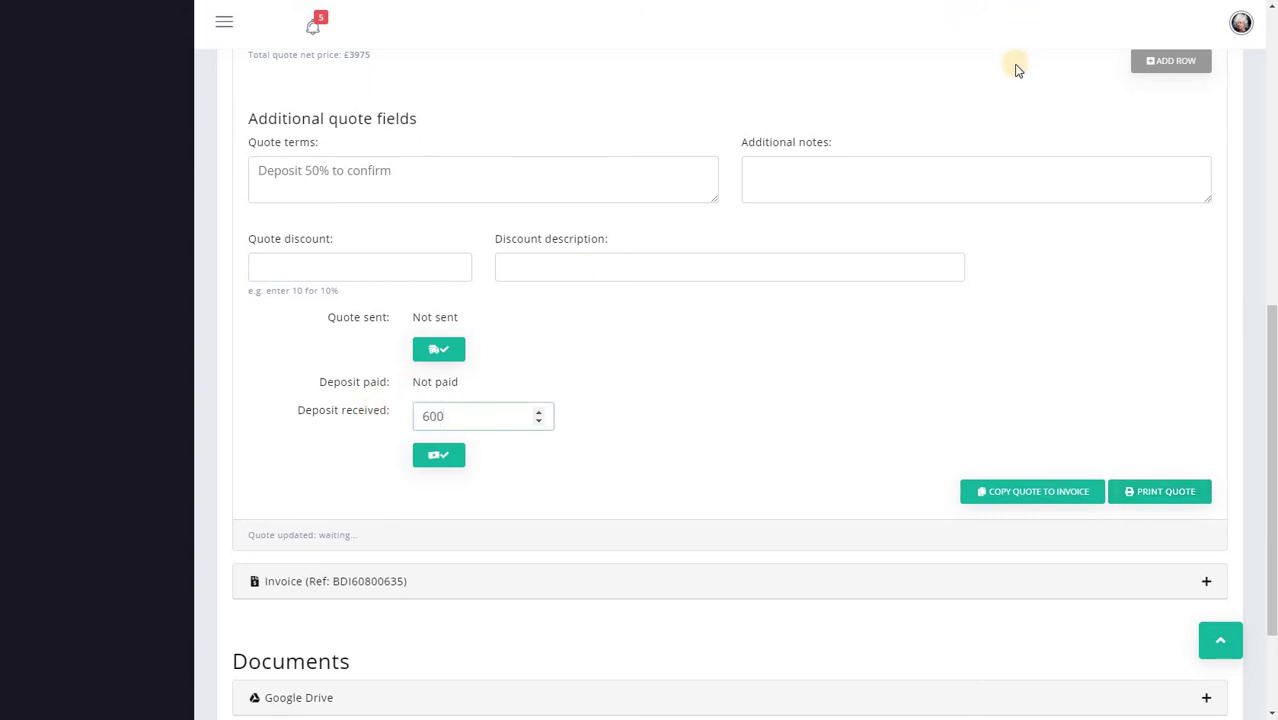
left_click(422, 454)
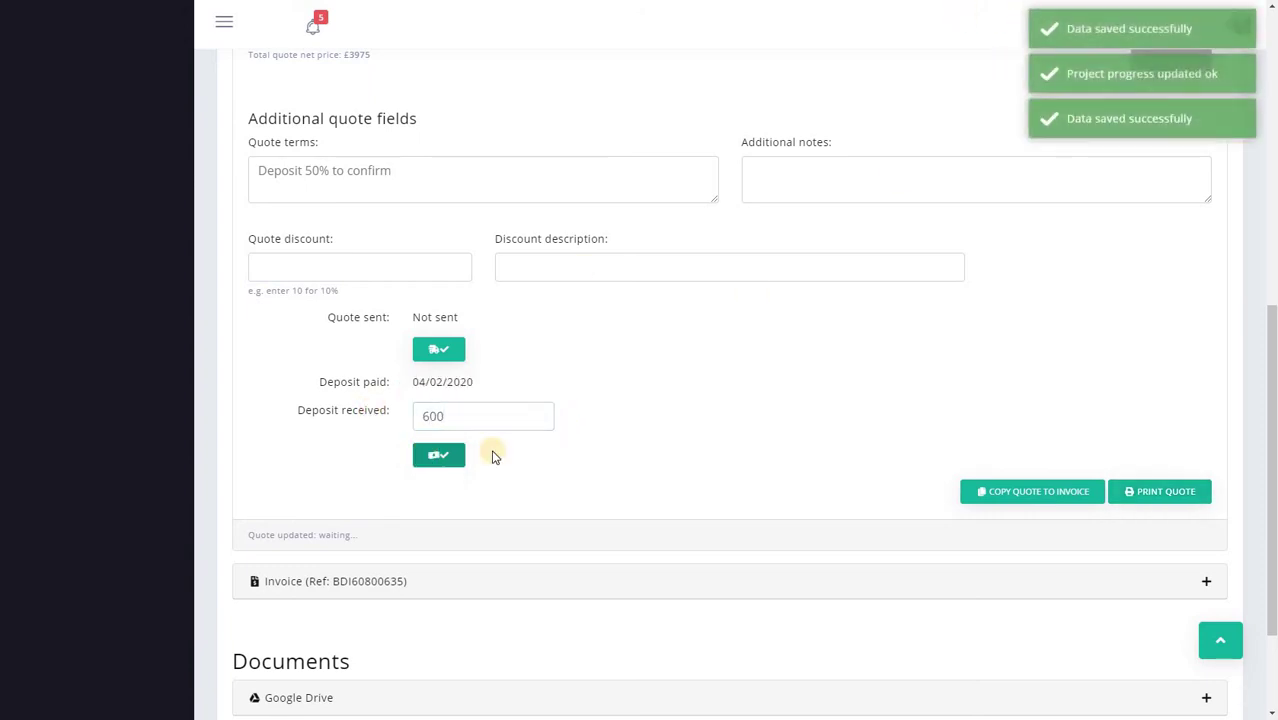
left_click(1038, 500)
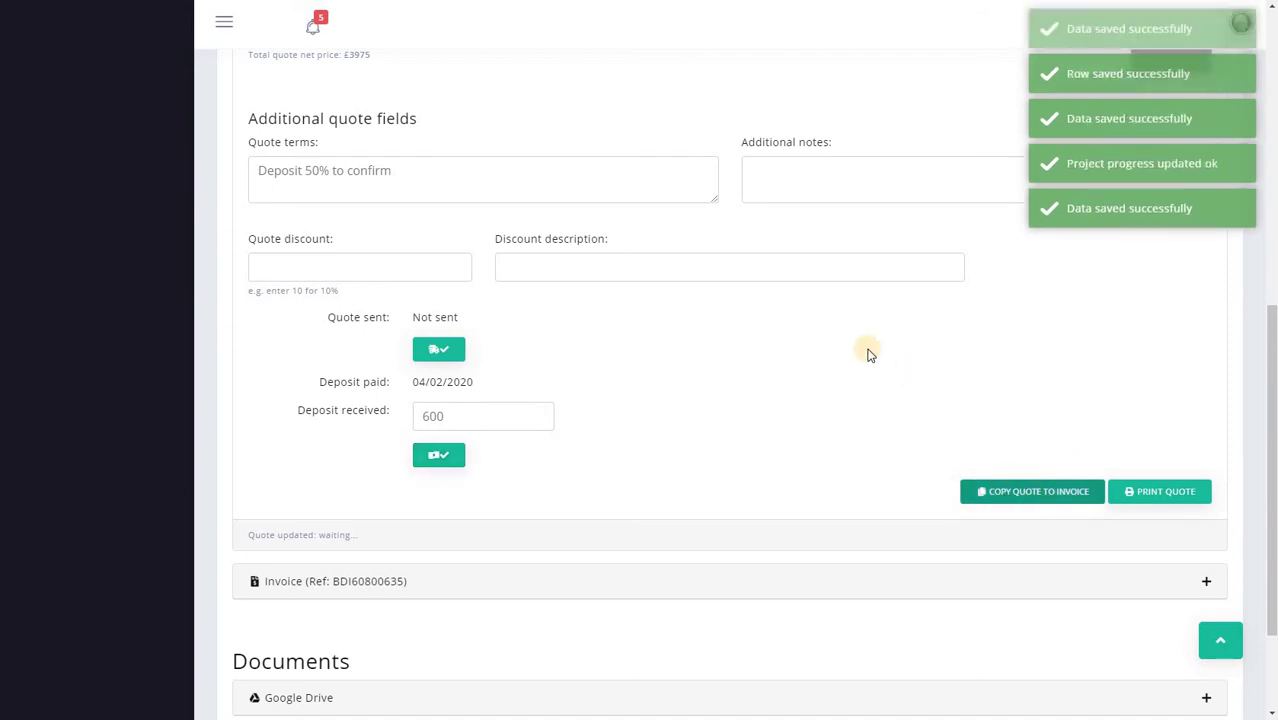
scroll(860, 348, "down", 2)
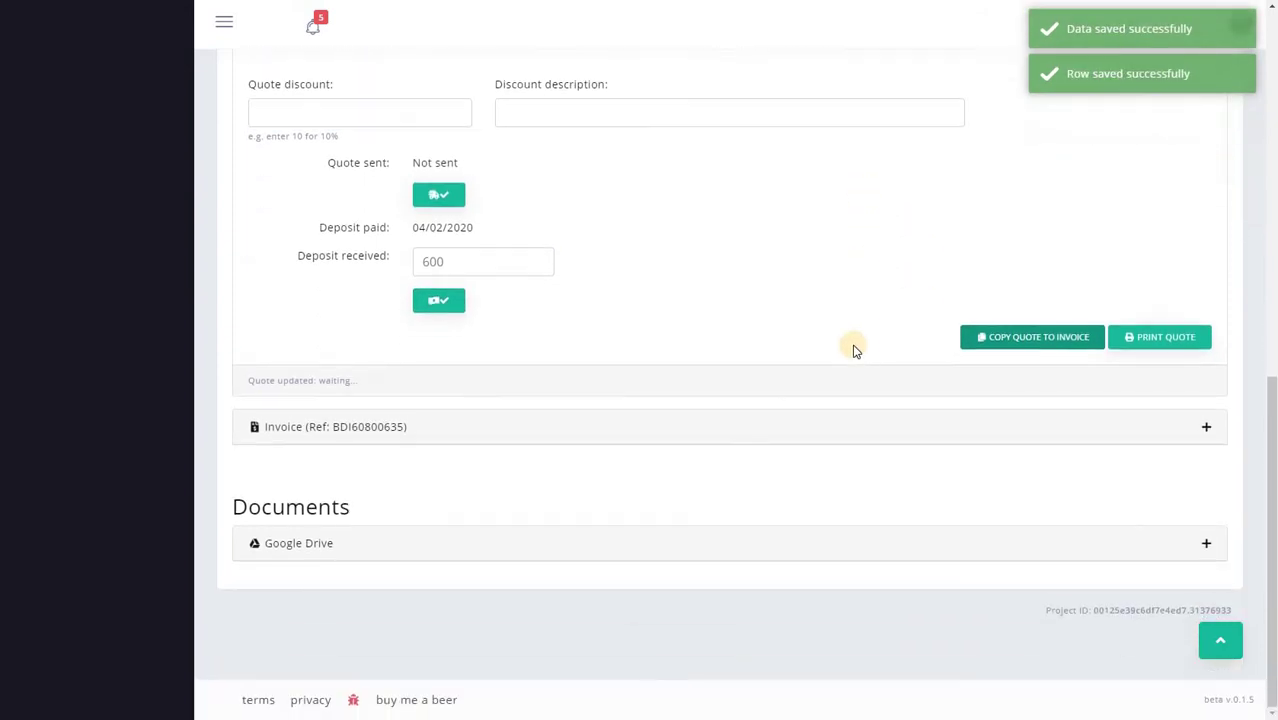
Step: Expand the invoice and preview its printable version showing £4,170.00 due, cancelling the print dialog
left_click(713, 428)
scroll(716, 438, "down", 3)
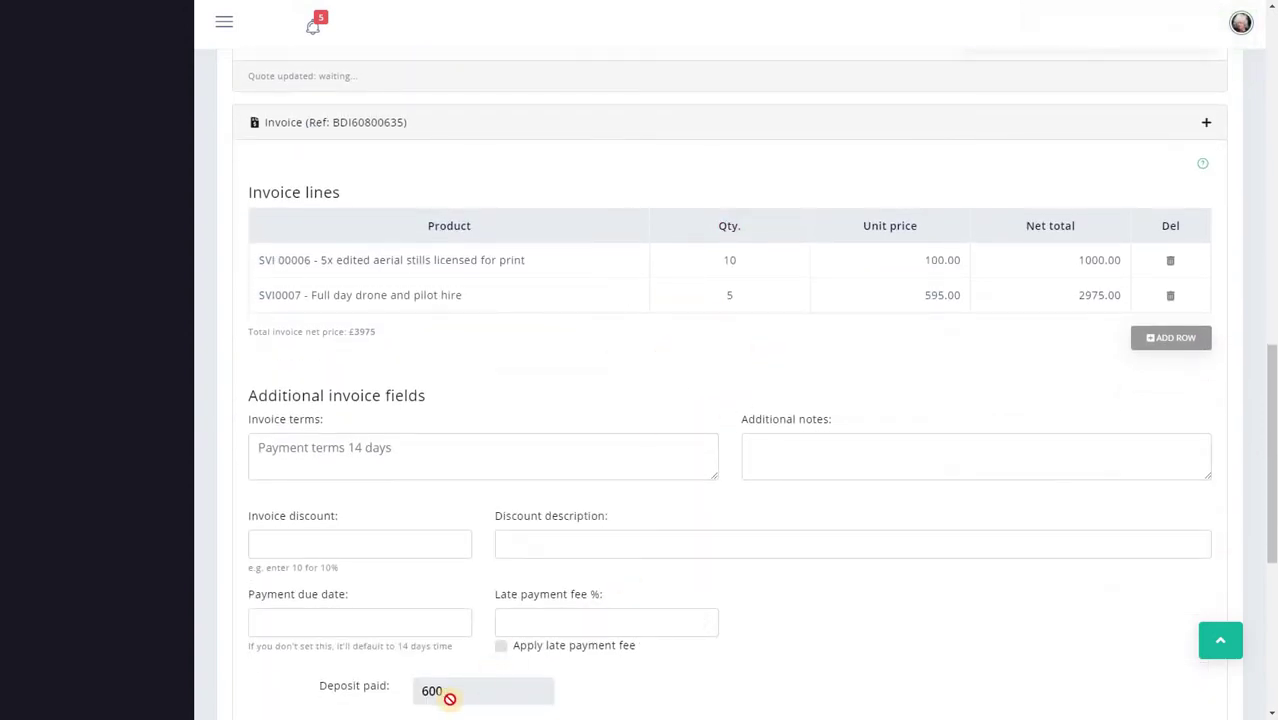
scroll(622, 489, "down", 3)
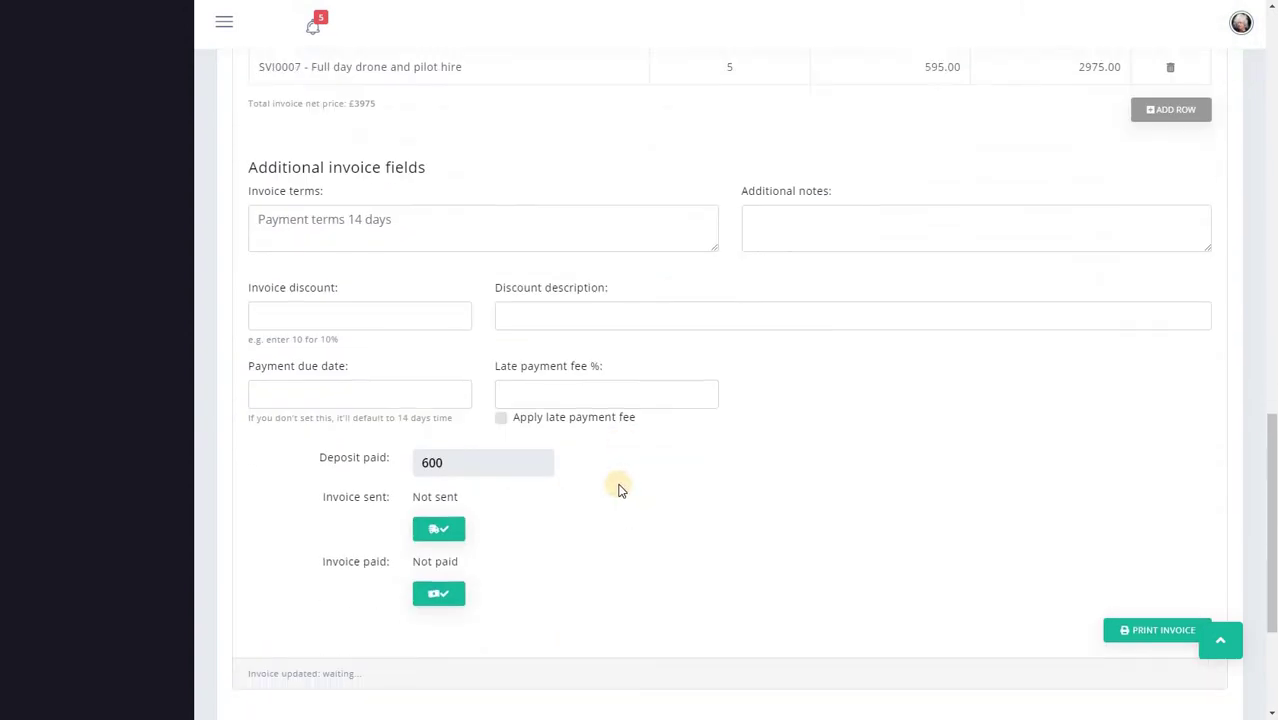
left_click(1115, 551)
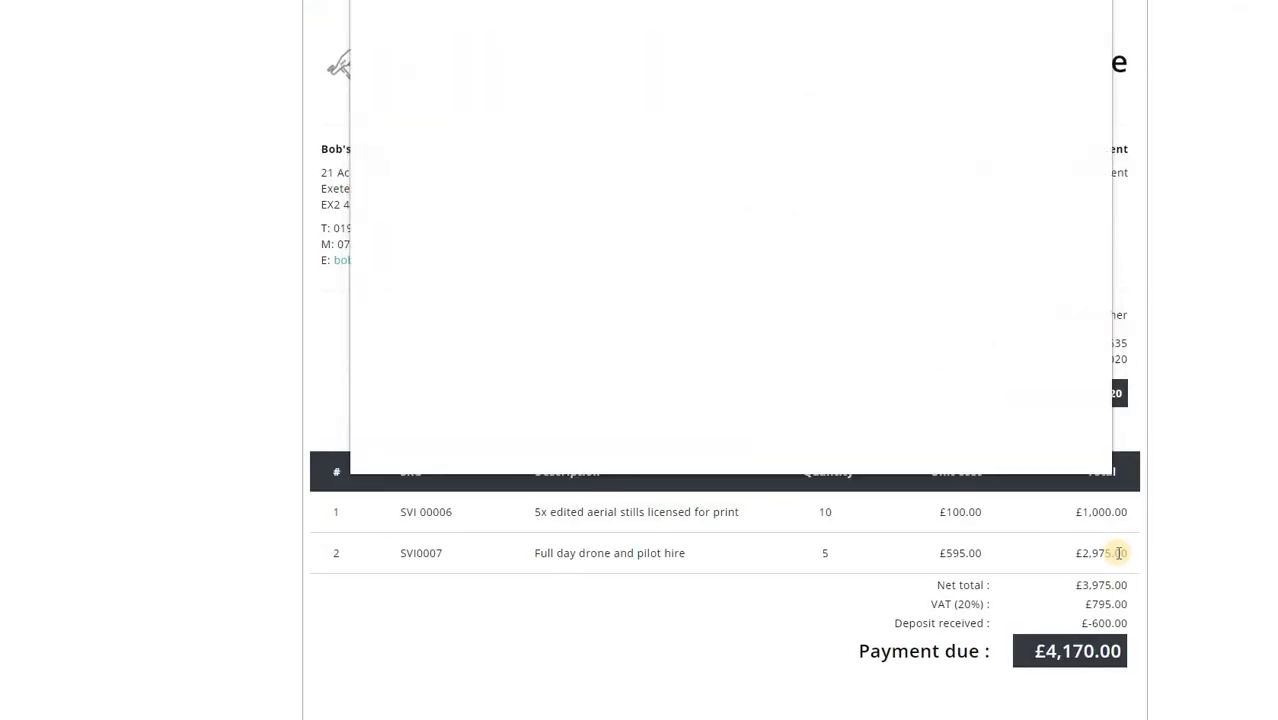
left_click(1073, 452)
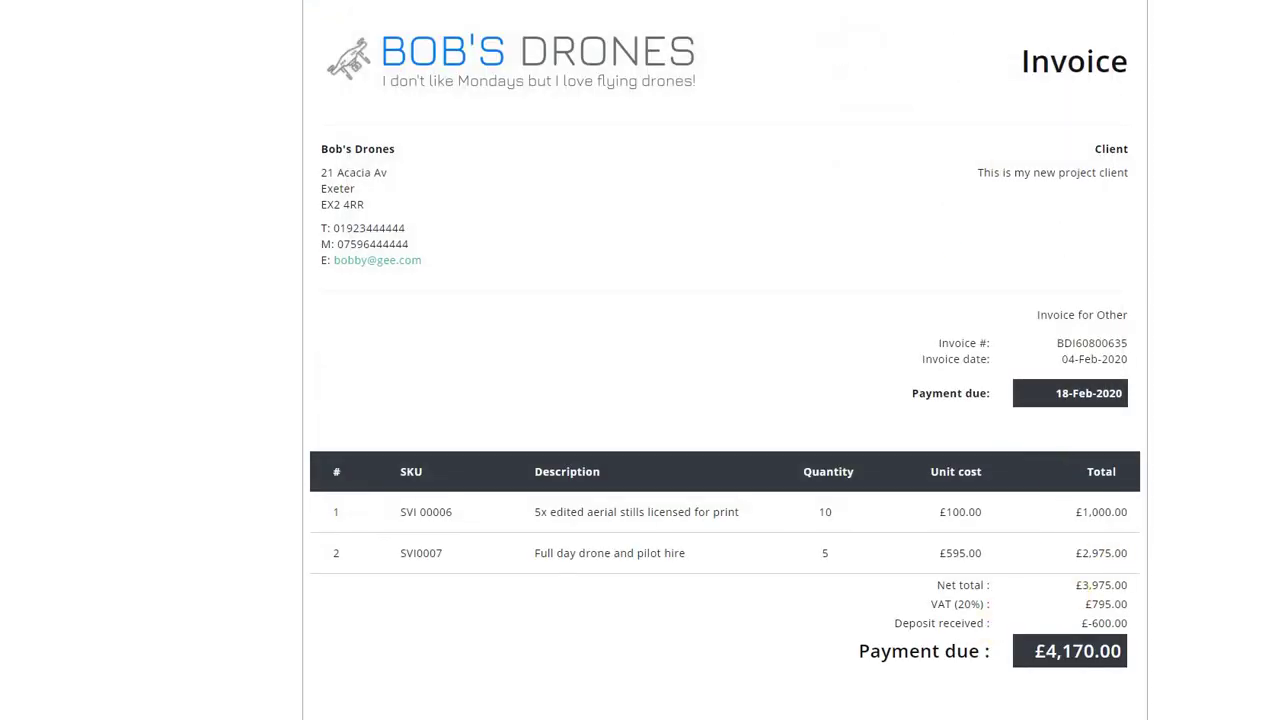
scroll(679, 496, "up", 5)
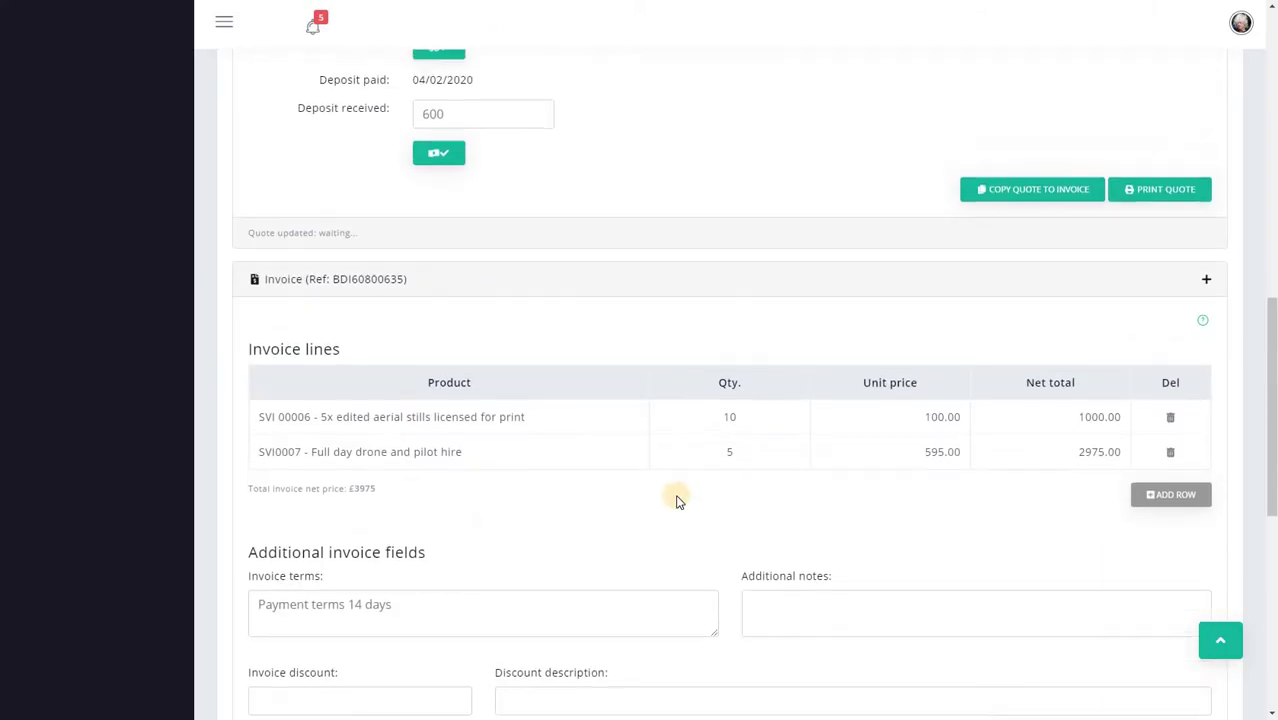
Step: Collapse the quote, briefly view the Google Drive files, then expand the empty associated jobs panel
scroll(677, 500, "up", 10)
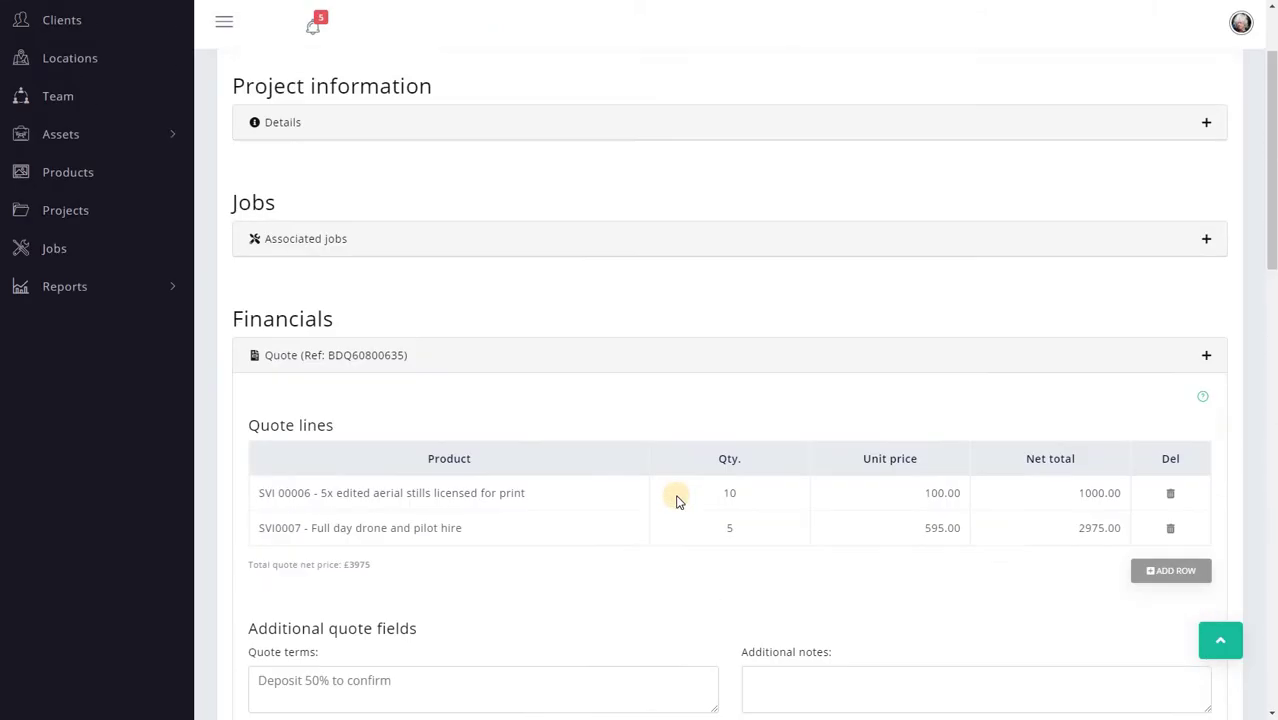
scroll(677, 500, "up", 3)
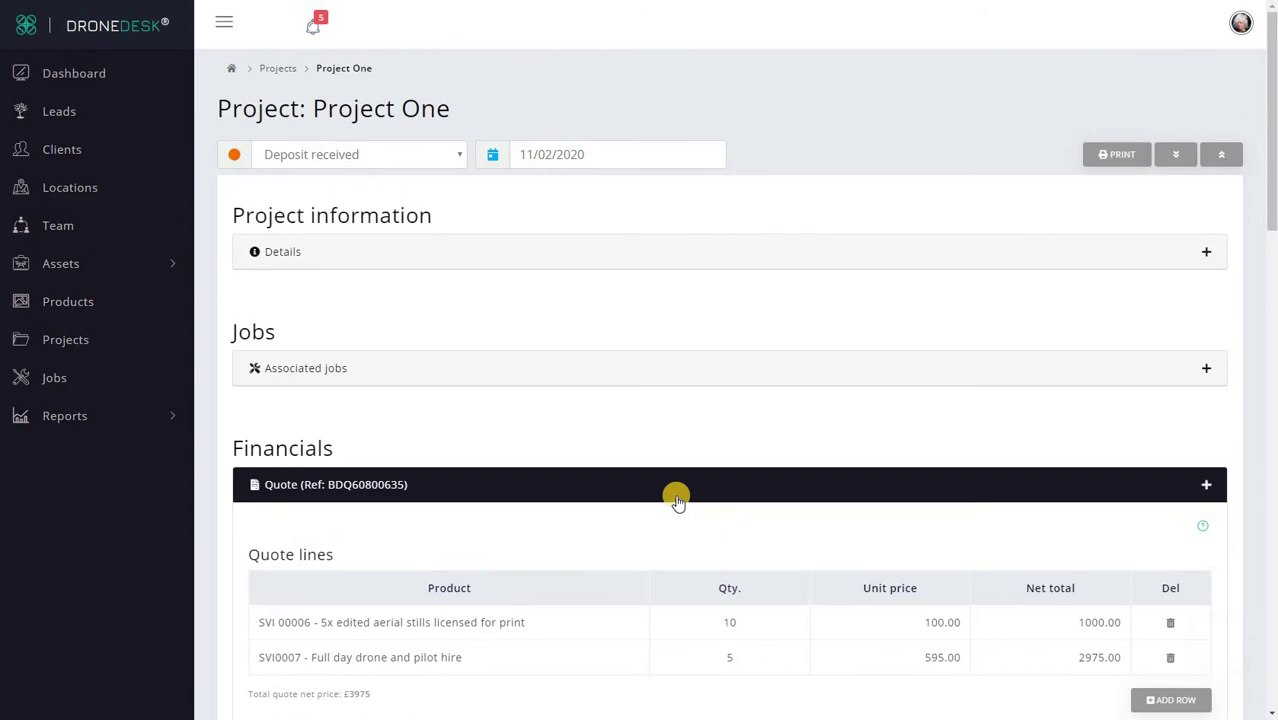
left_click(670, 485)
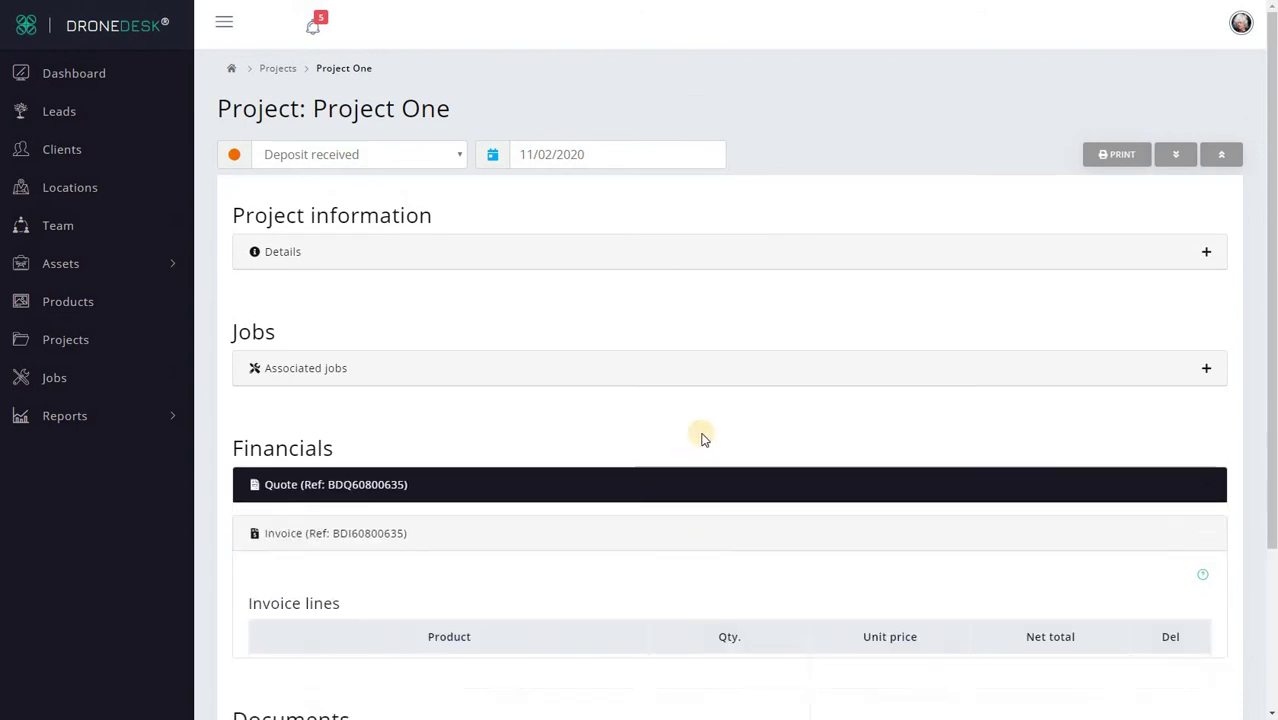
scroll(700, 438, "down", 1)
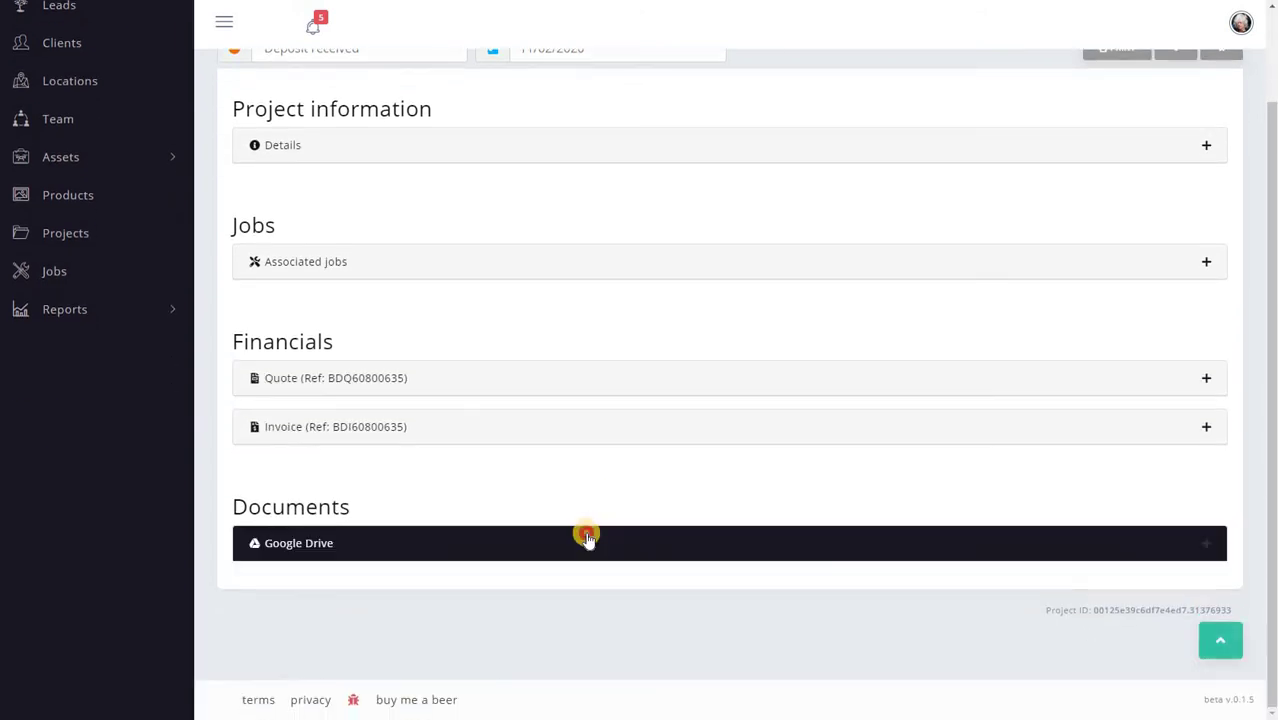
left_click(585, 533)
scroll(631, 465, "down", 2)
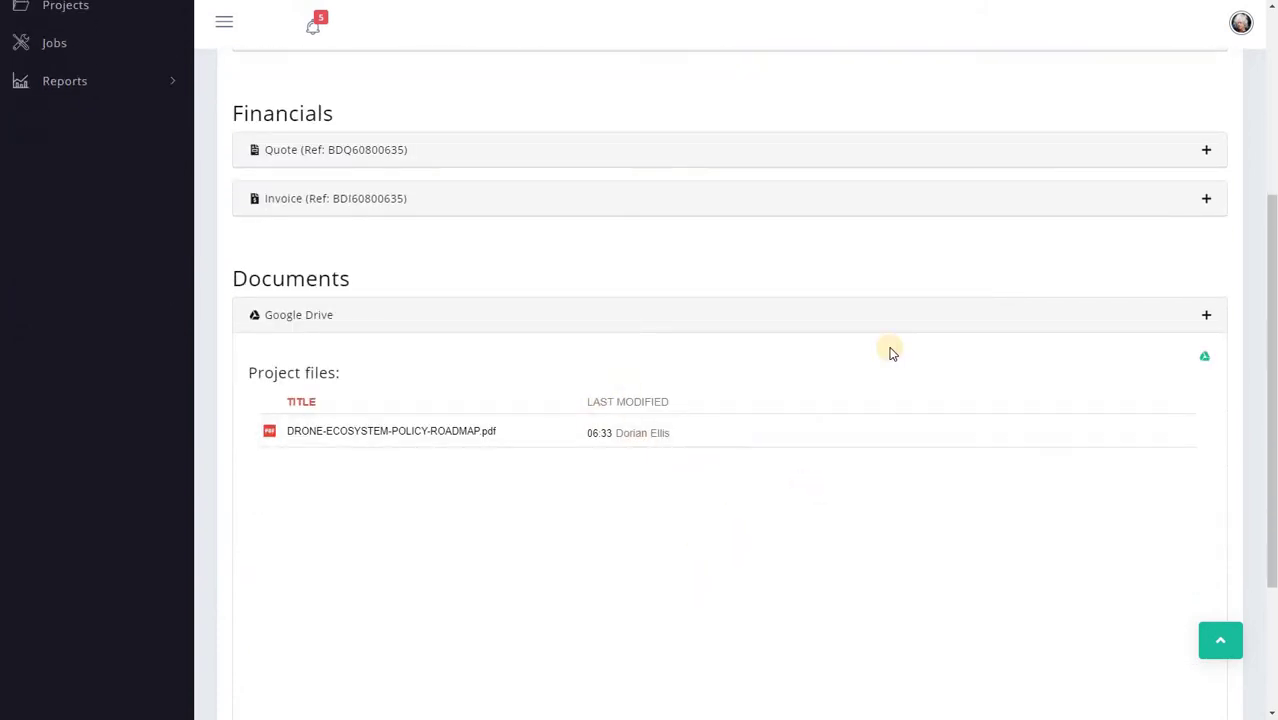
left_click(757, 322)
scroll(720, 340, "up", 1)
left_click(697, 352)
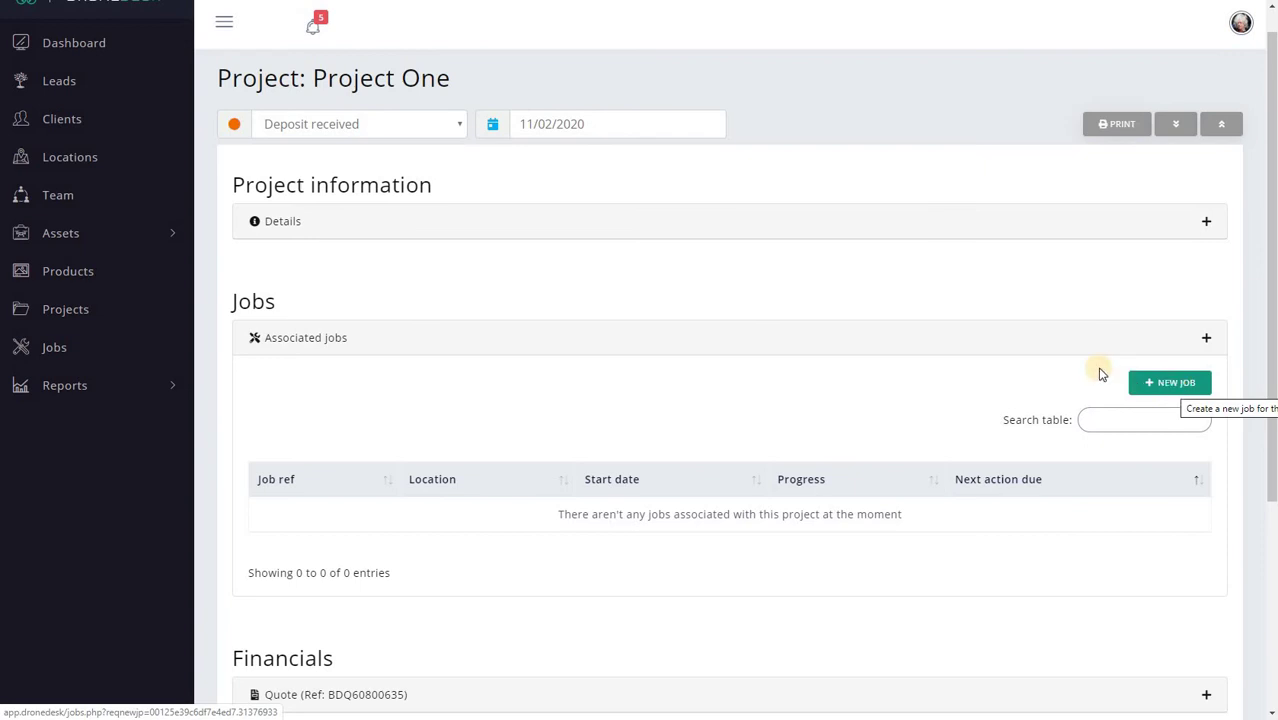
Step: Edit the Nottingham job from the Jobs list, set its project to Project One, and save
left_click(66, 355)
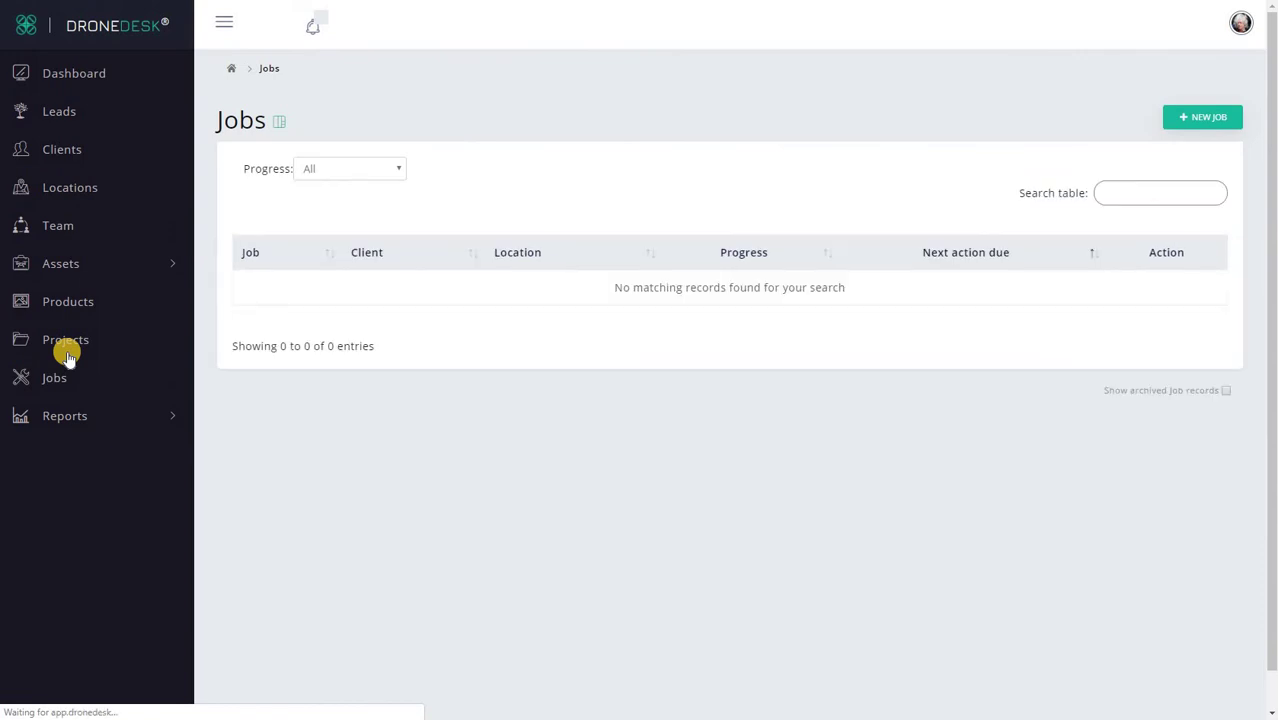
scroll(810, 518, "down", 5)
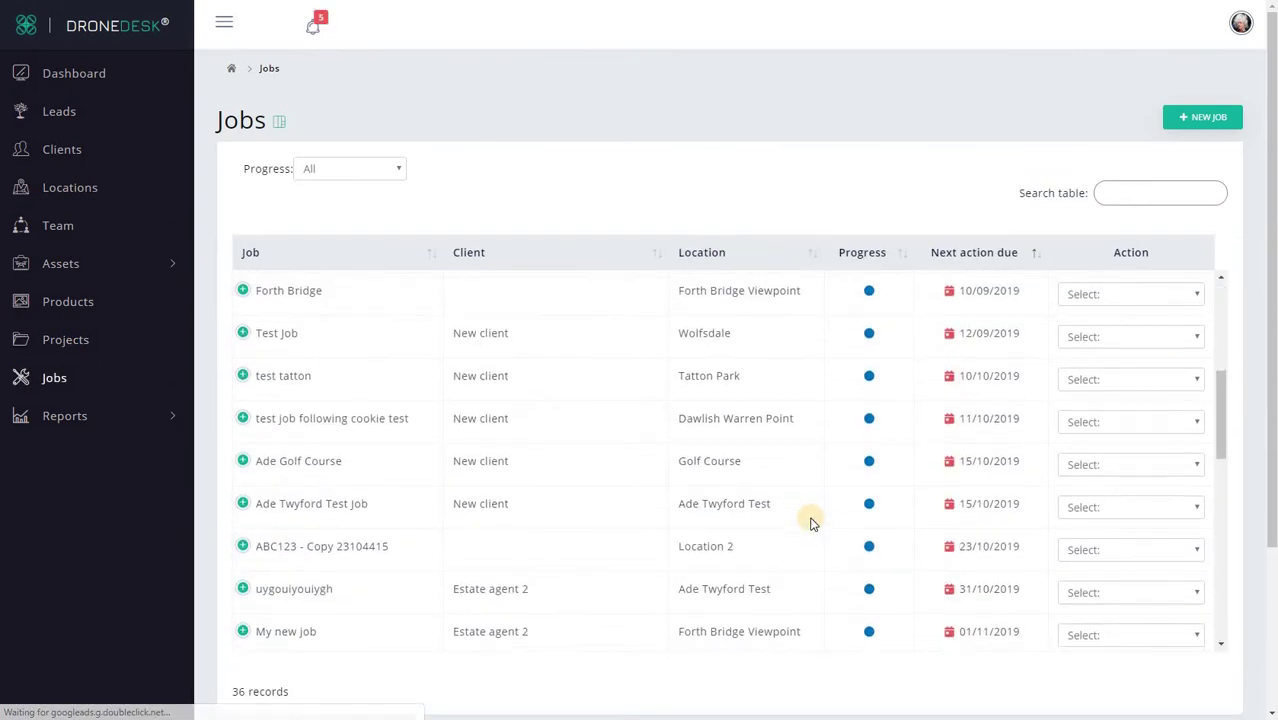
scroll(810, 520, "down", 2)
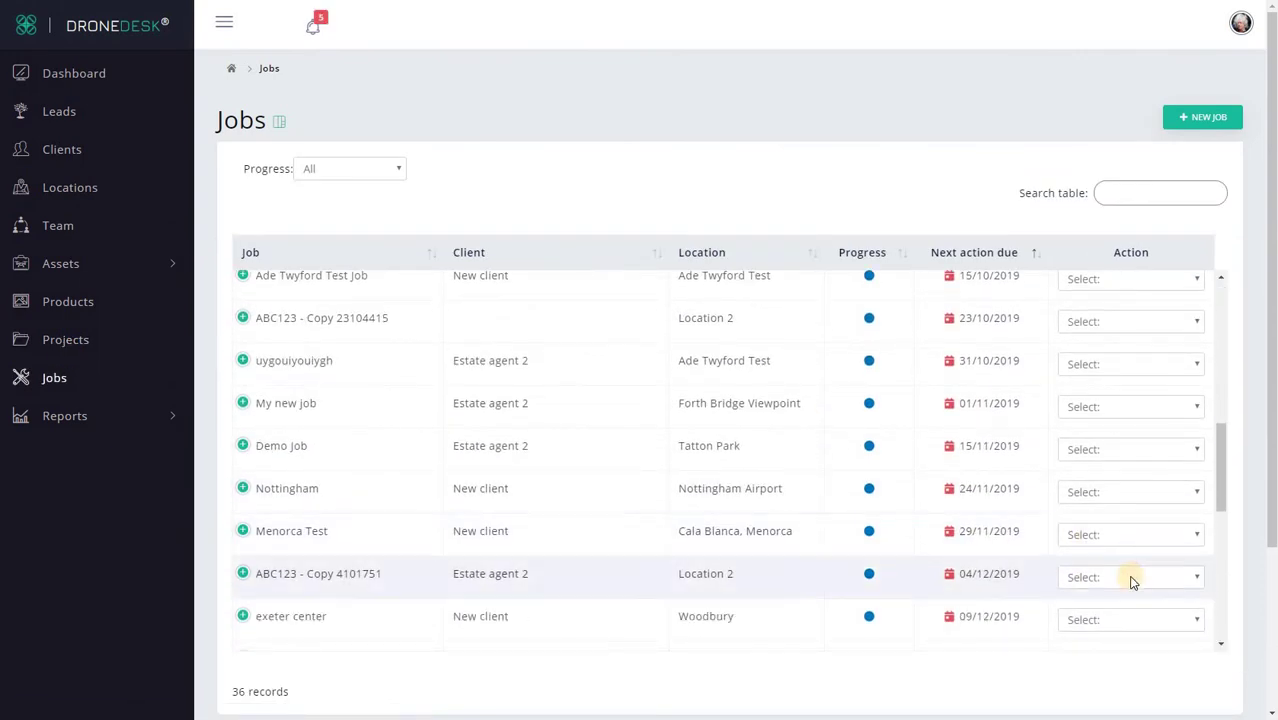
left_click(1125, 492)
left_click(1078, 542)
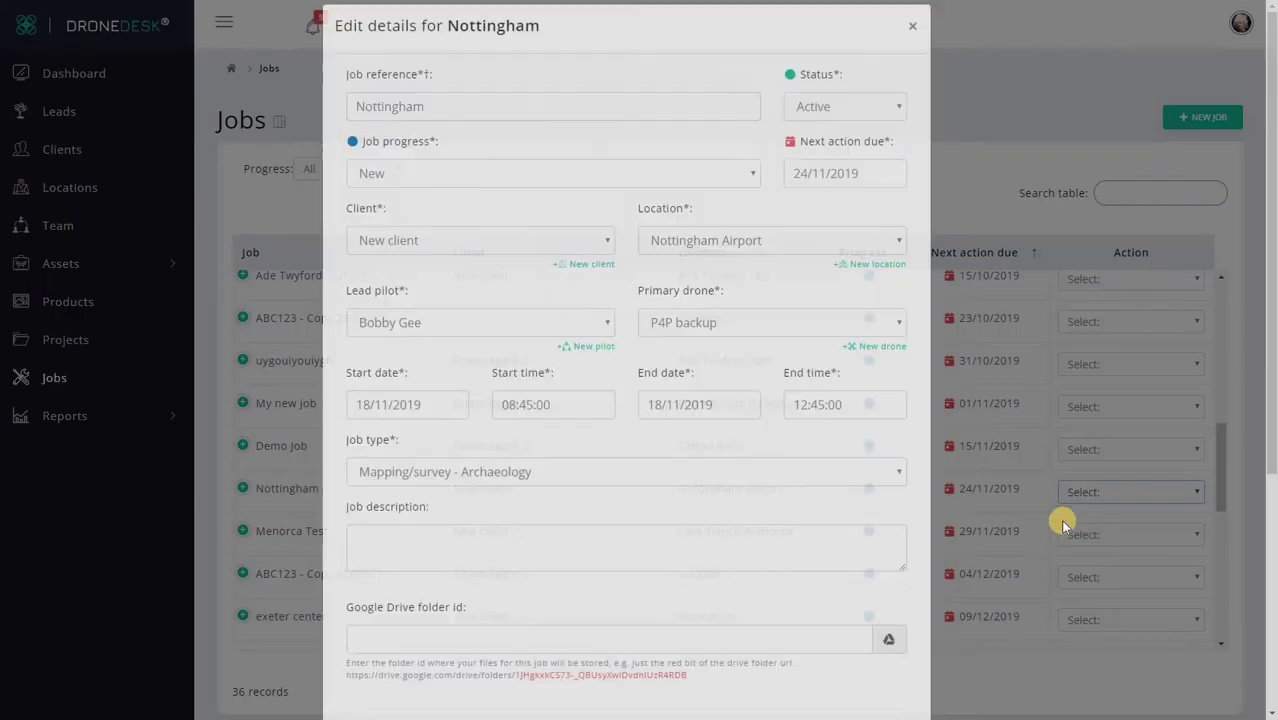
scroll(676, 399, "down", 4)
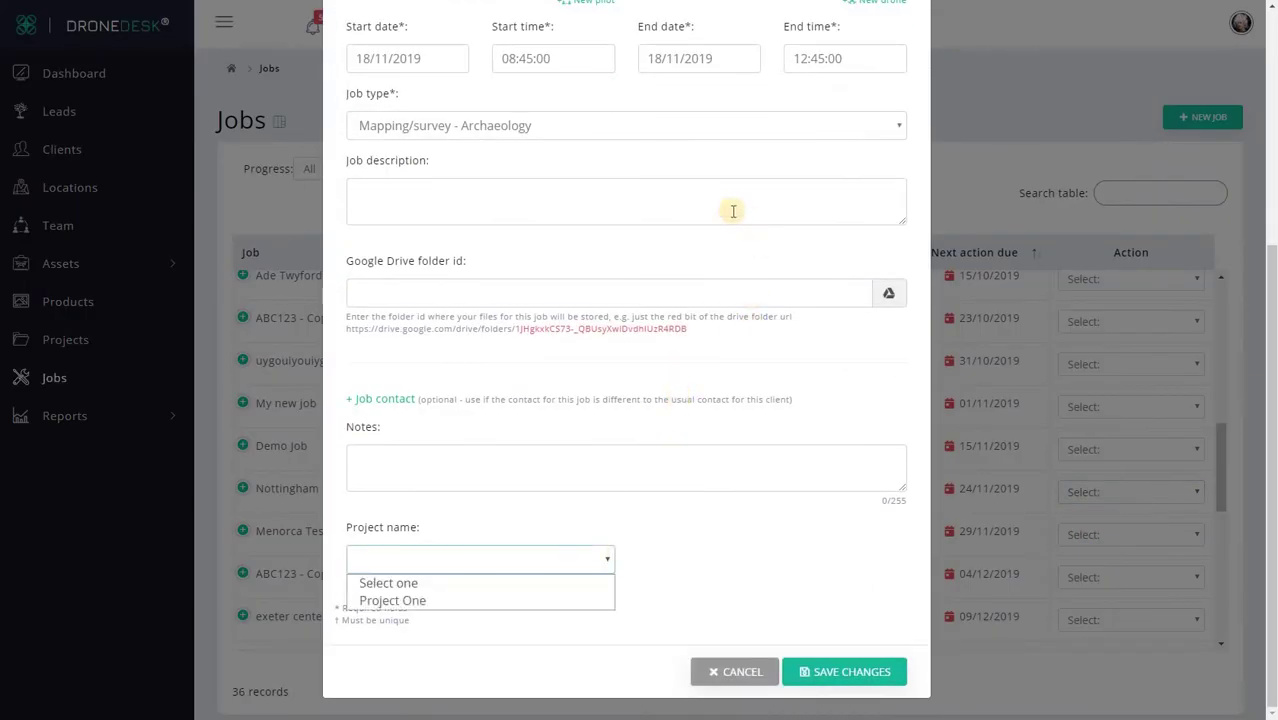
left_click(432, 600)
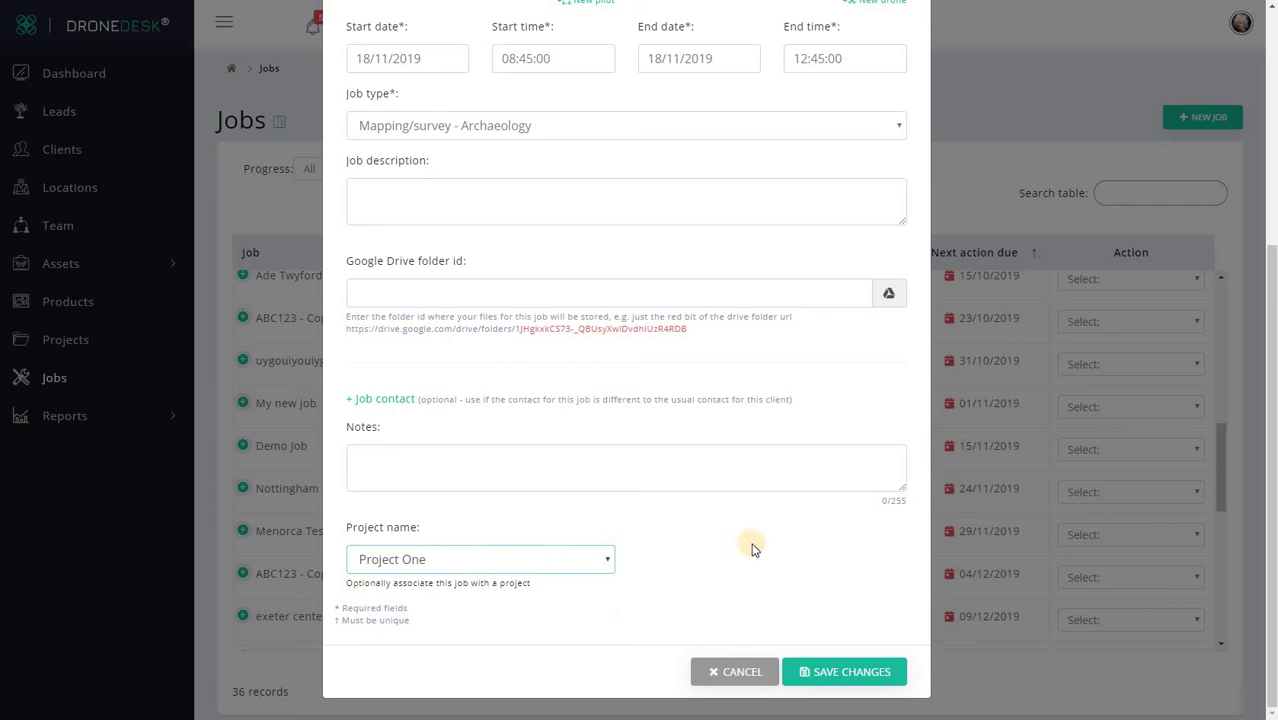
left_click(845, 678)
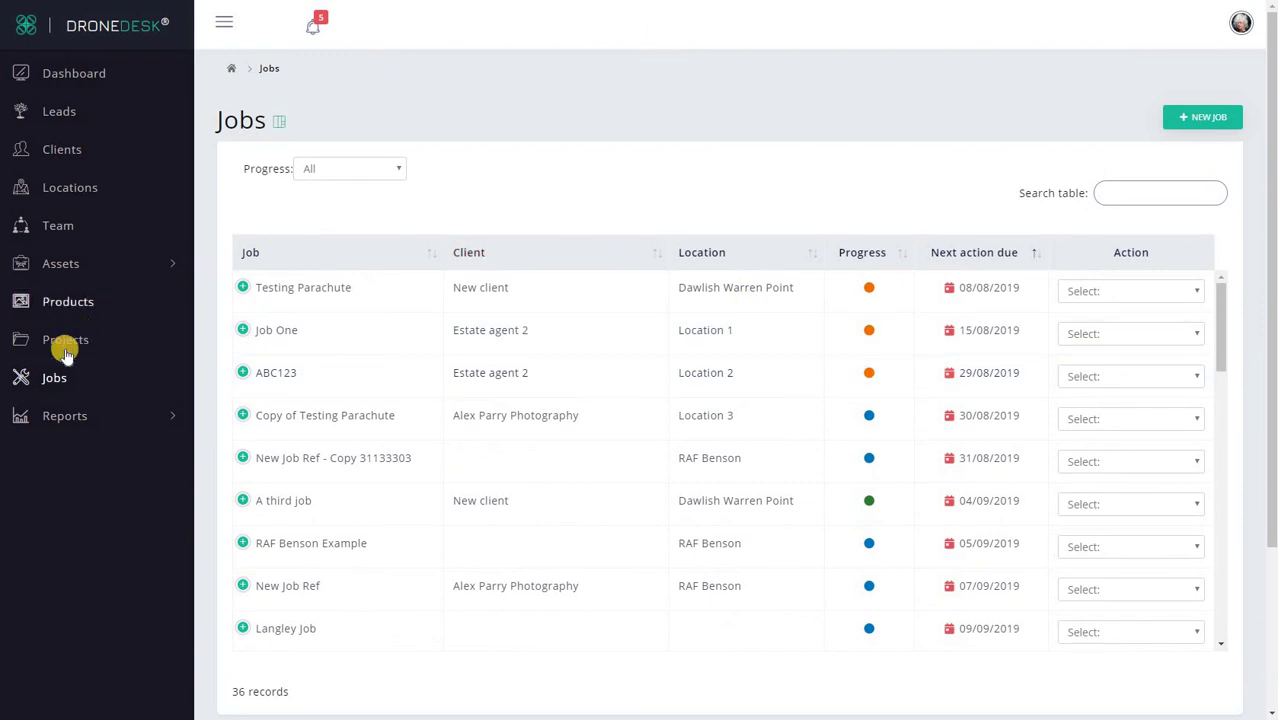
Step: Check the Nottingham job under Project One's associated jobs, then start a new job for the project
left_click(66, 350)
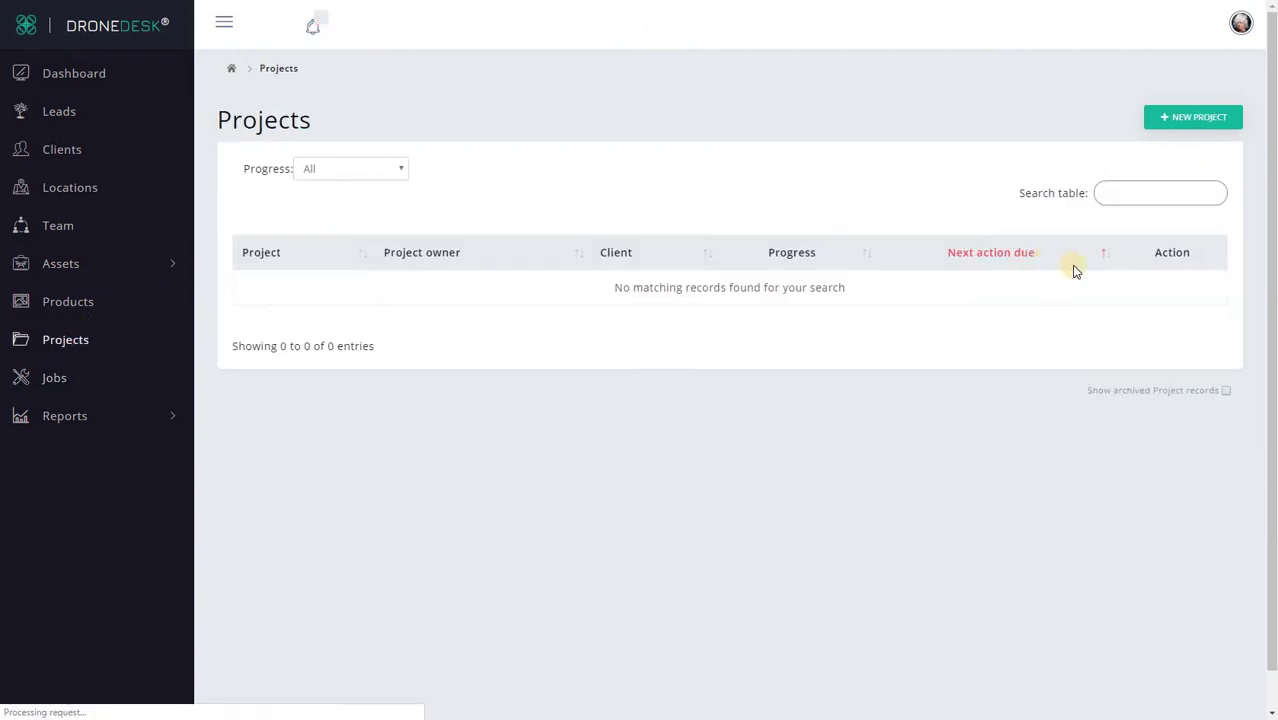
left_click(1148, 292)
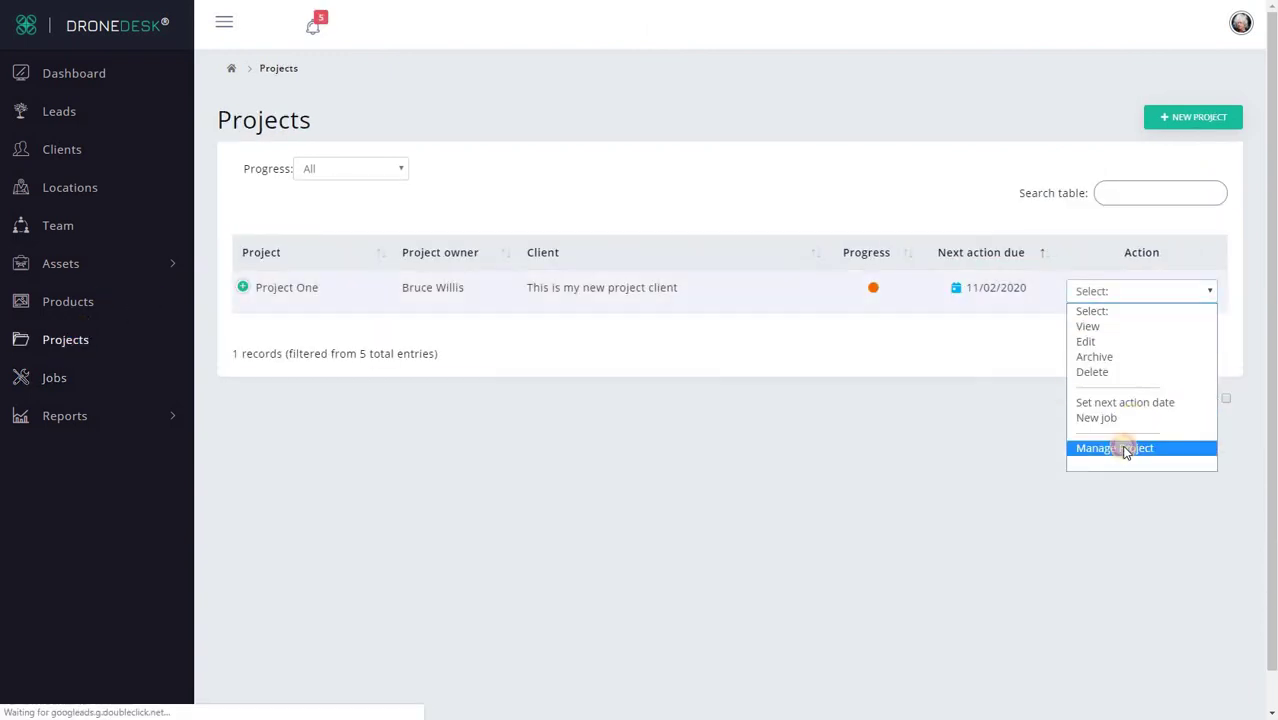
left_click(1125, 448)
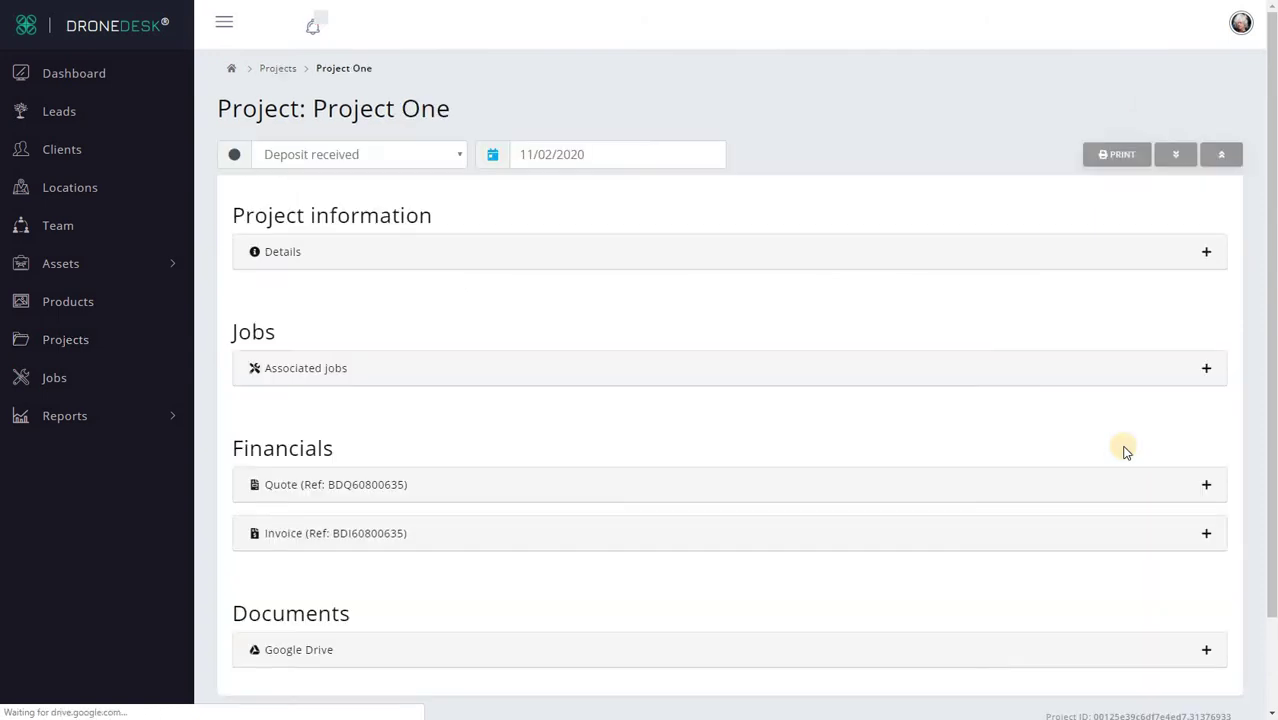
left_click(738, 383)
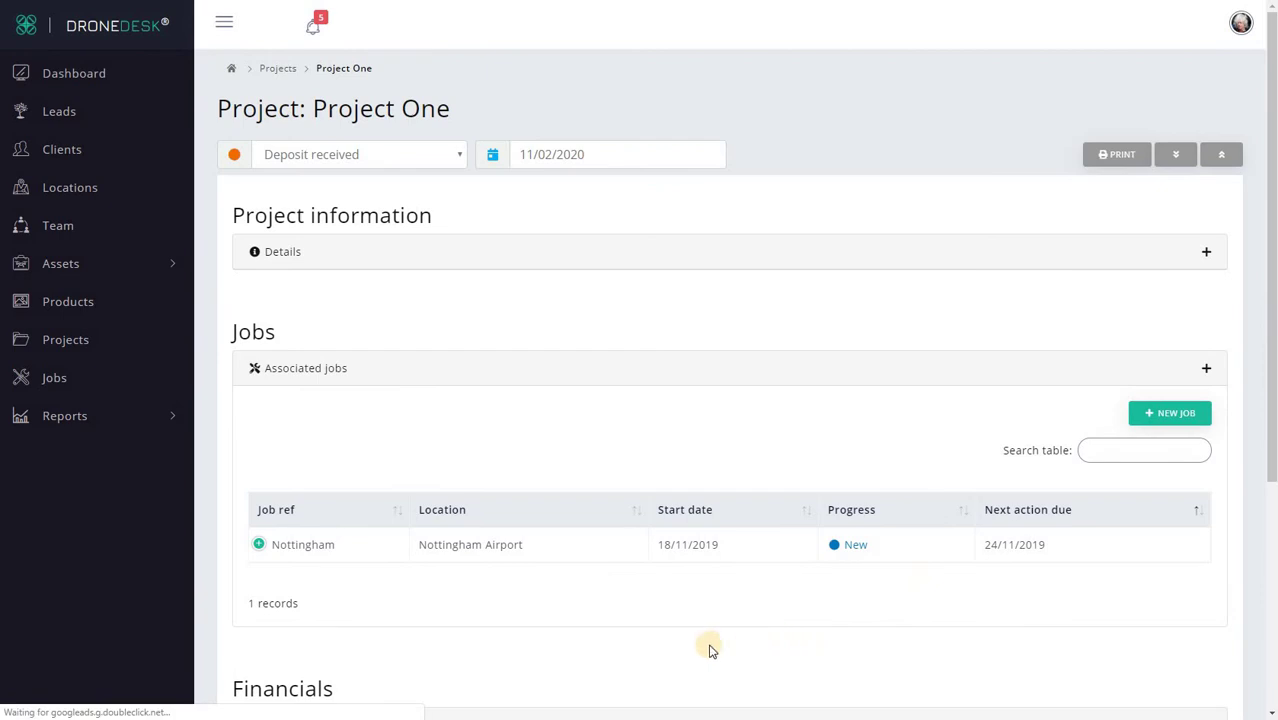
scroll(633, 642, "down", 2)
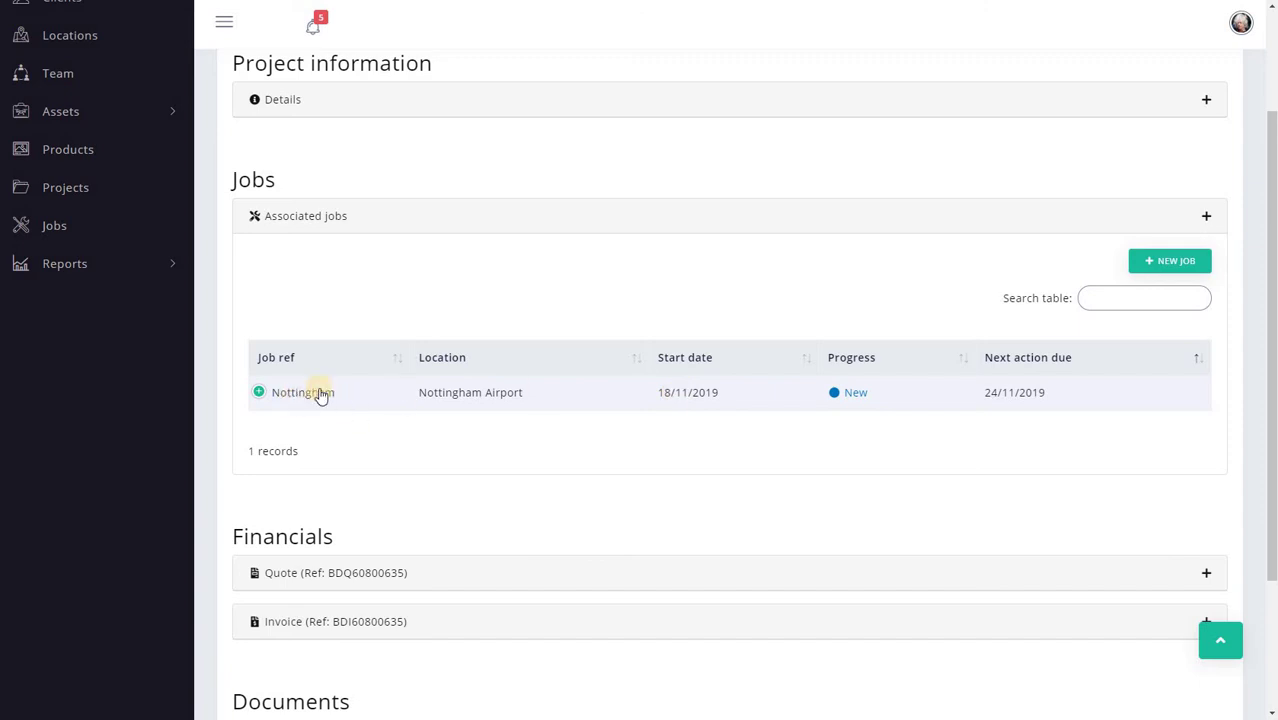
left_click(565, 402)
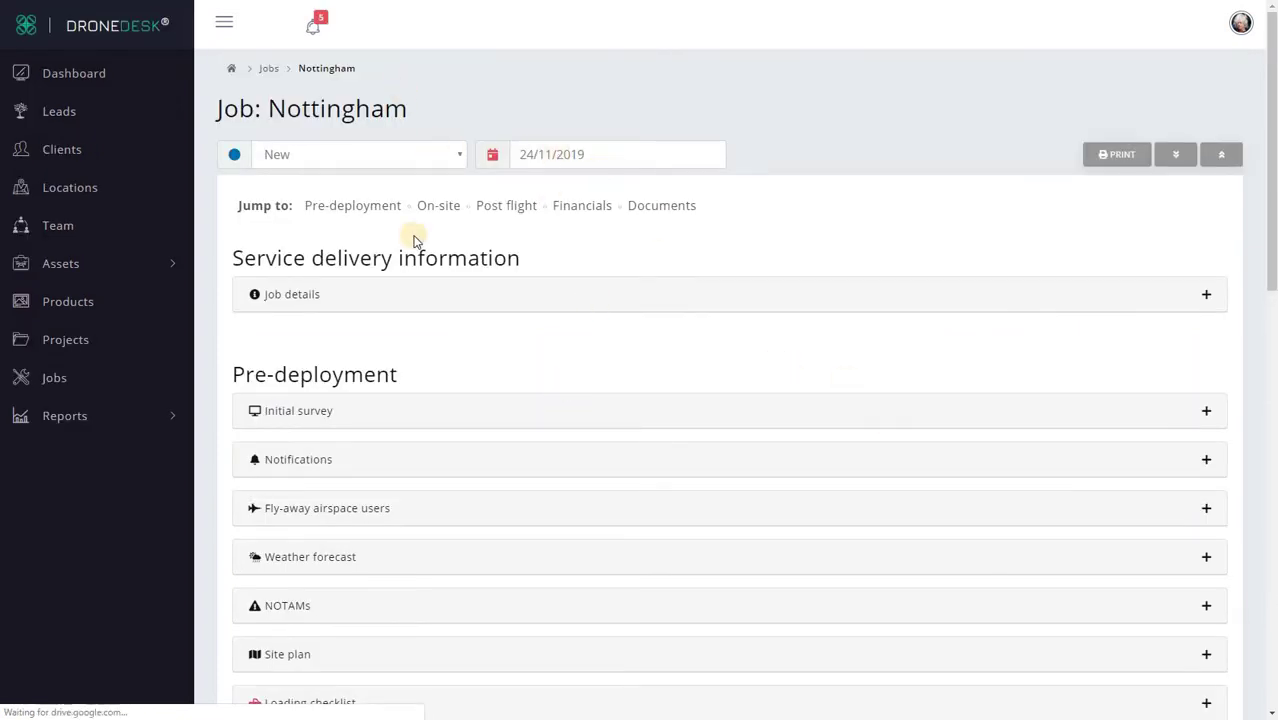
key("alt+Left")
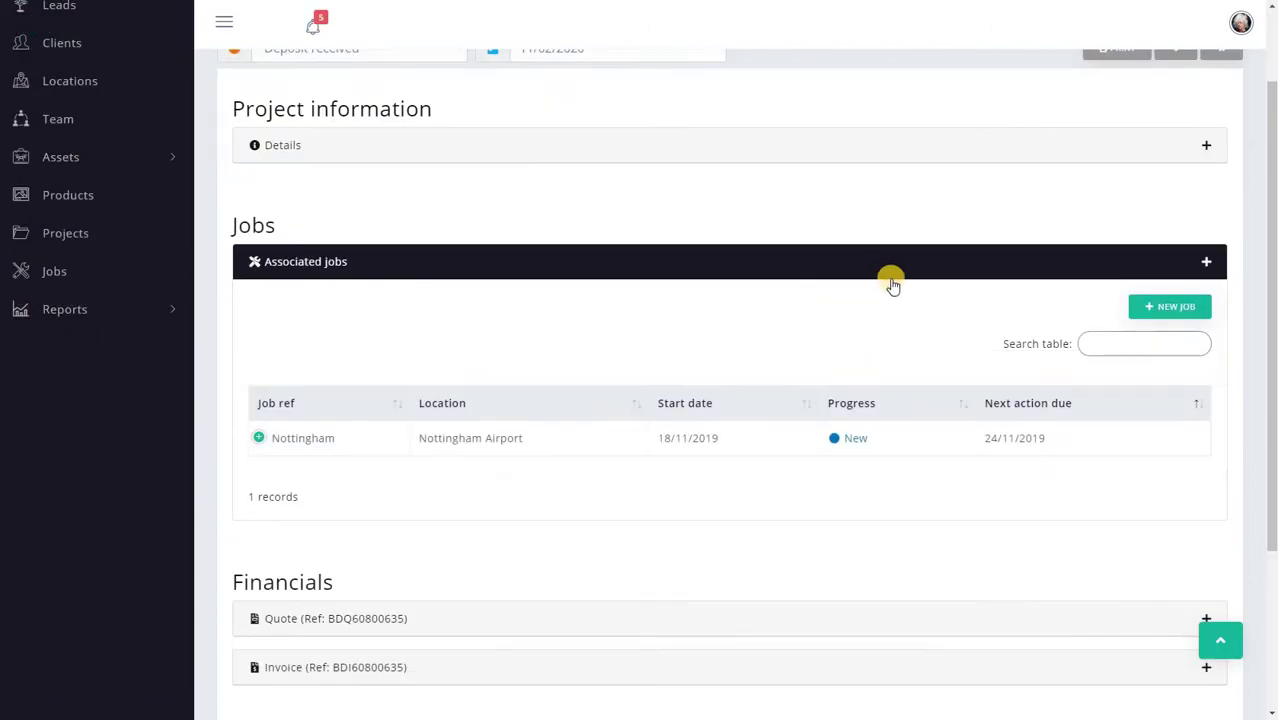
left_click(1191, 307)
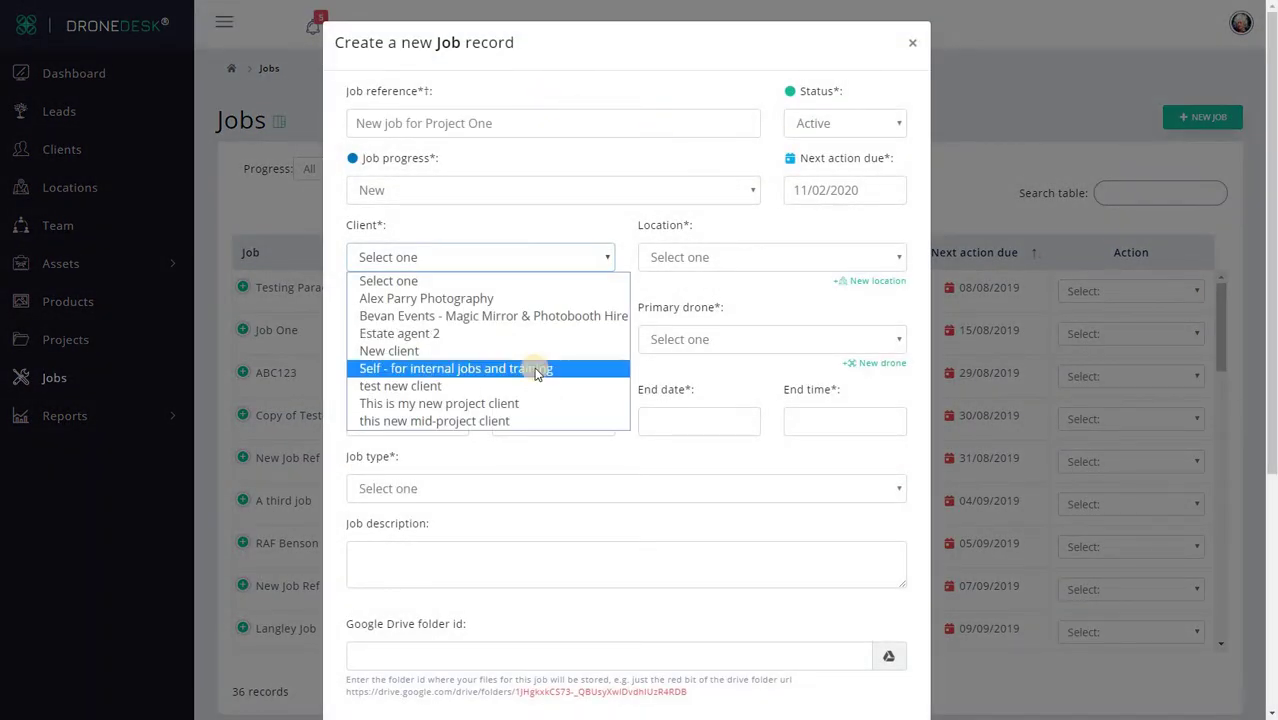
Step: Set the client, location Nottingham Airport, a lead pilot and primary drone Mavic Pro
left_click(530, 405)
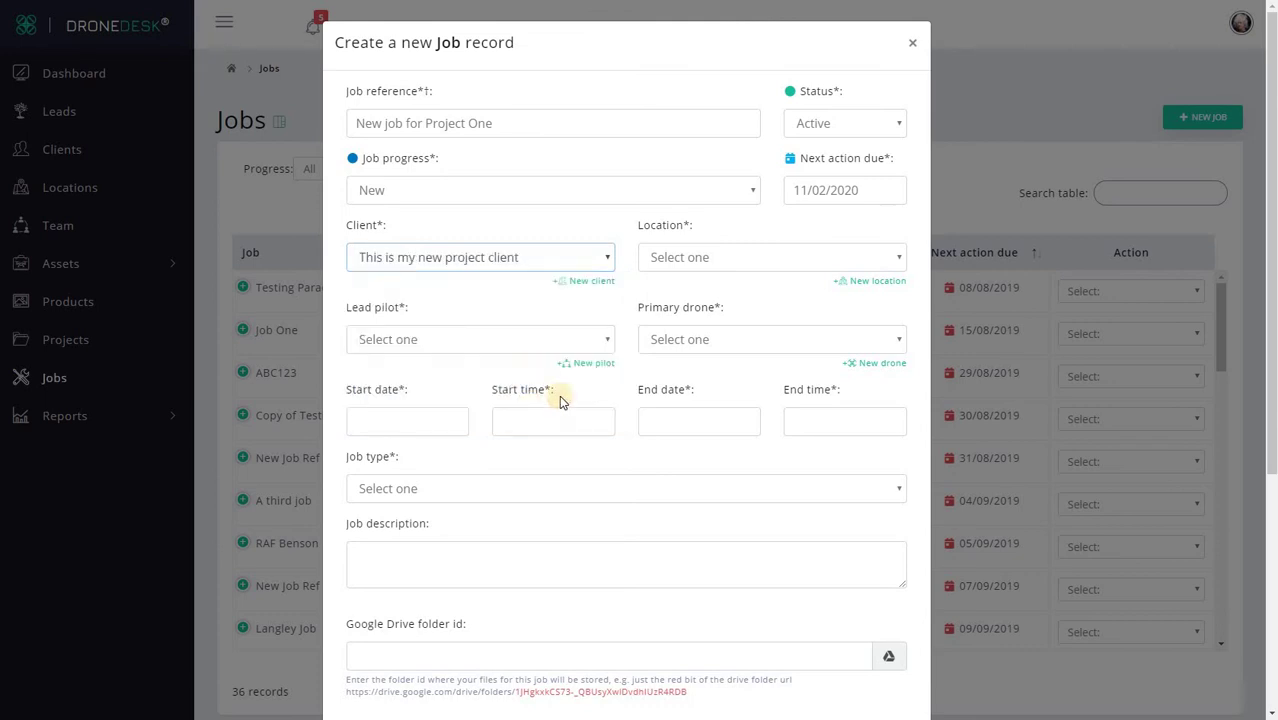
left_click(737, 262)
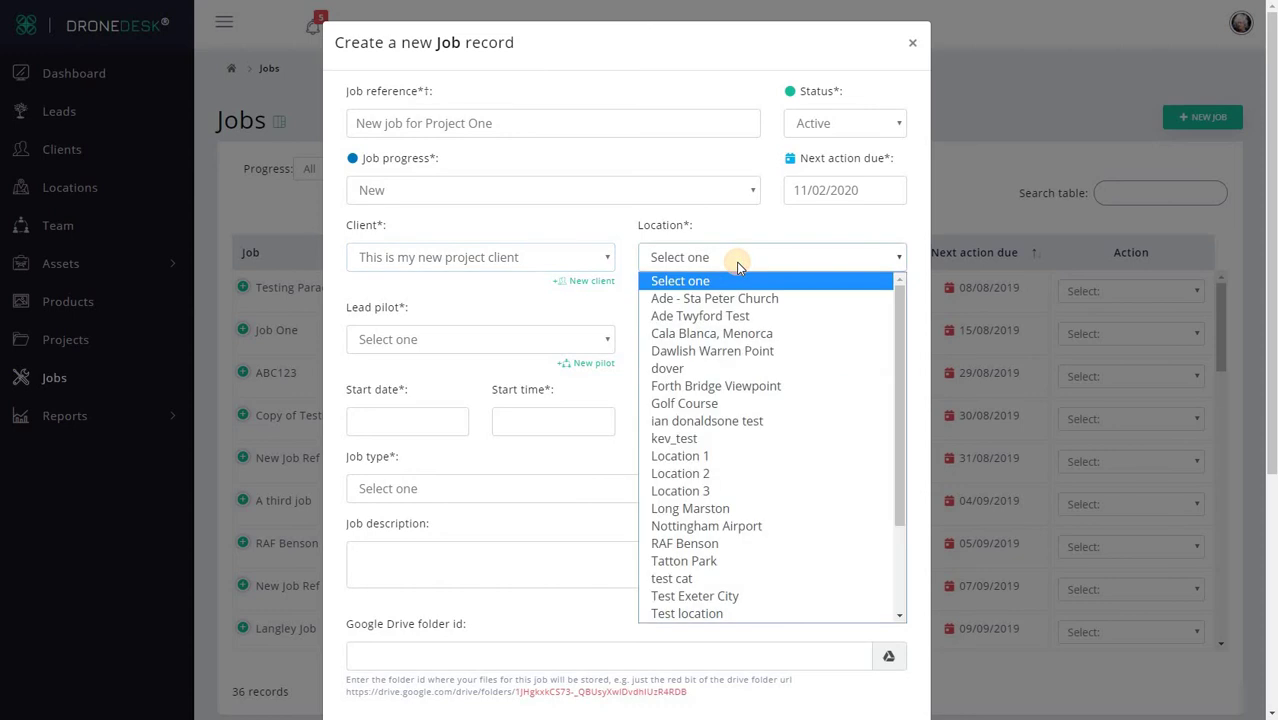
left_click(720, 525)
left_click(450, 339)
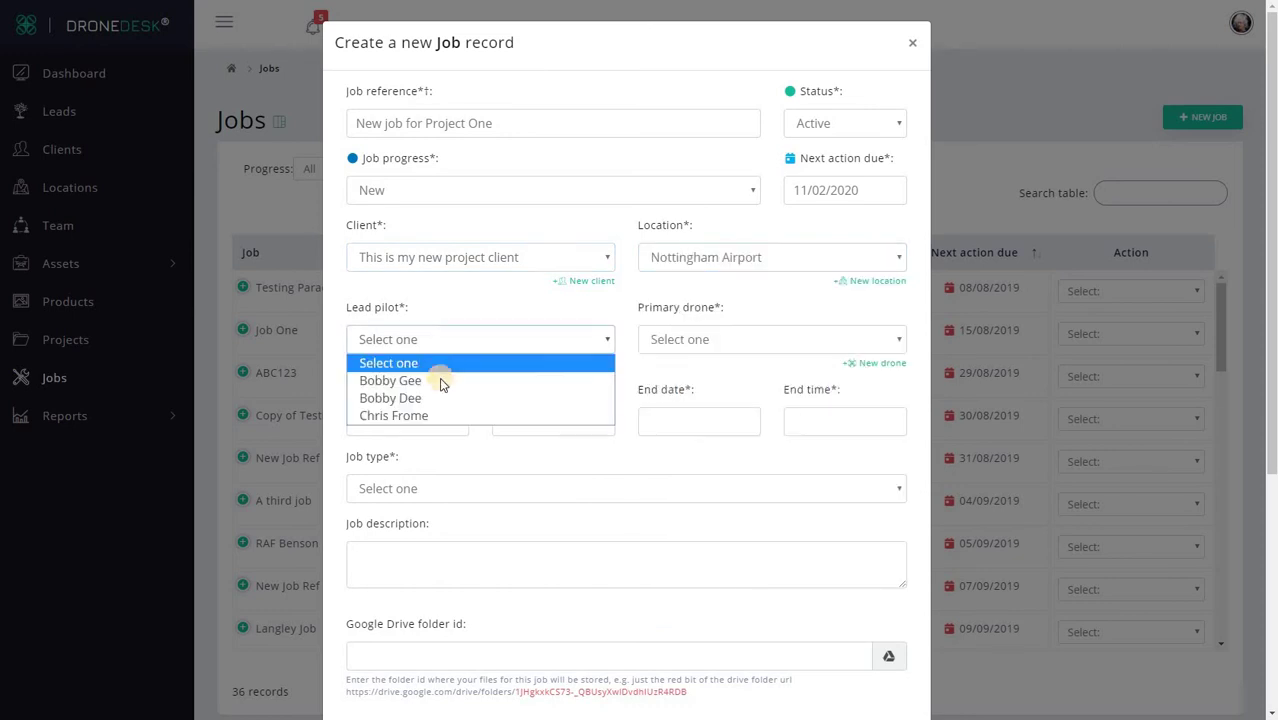
left_click(443, 414)
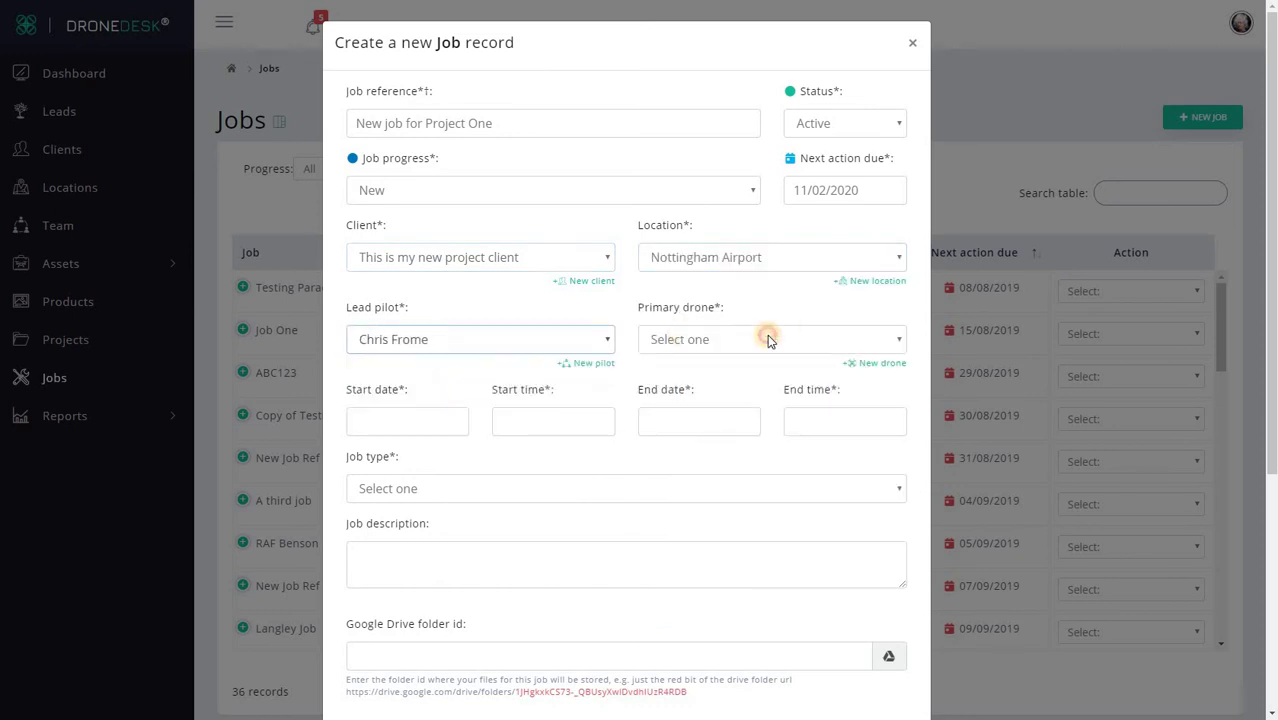
left_click(769, 341)
left_click(760, 398)
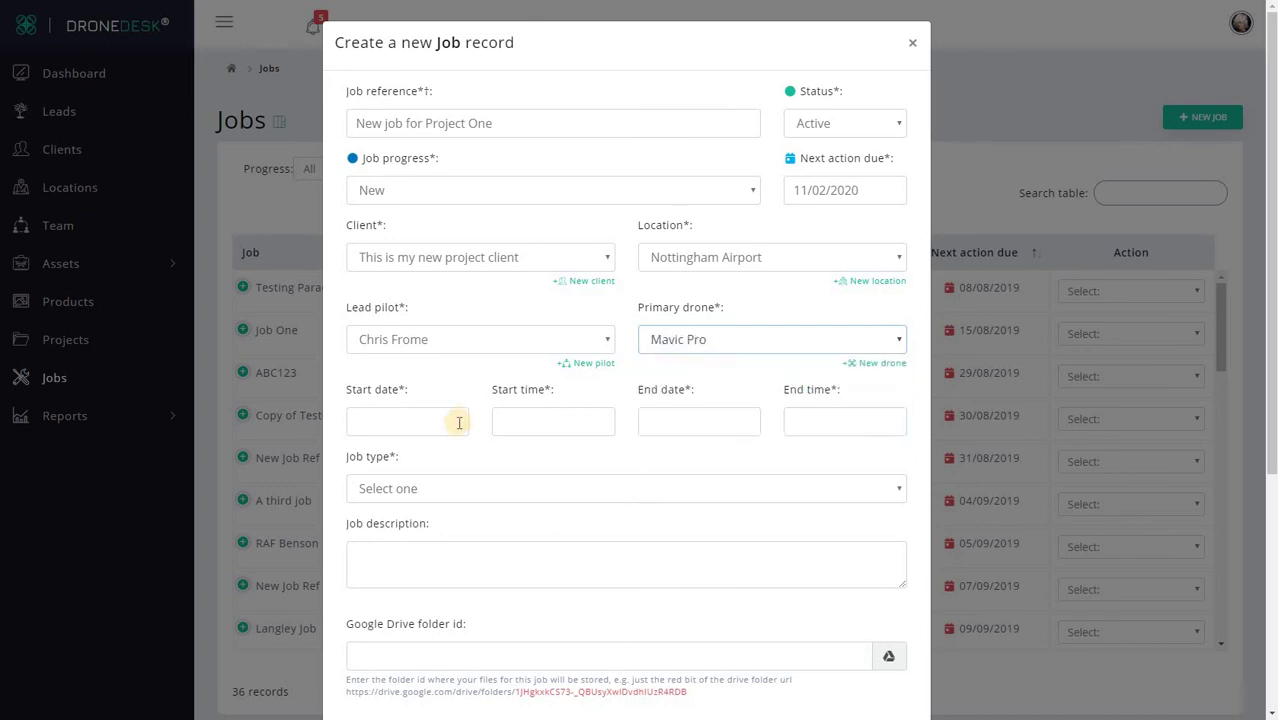
Step: Schedule it 06/02/2020, 08:45–13:45, as Industrial inspection - Solar panels, and save the job
left_click(456, 420)
left_click(472, 253)
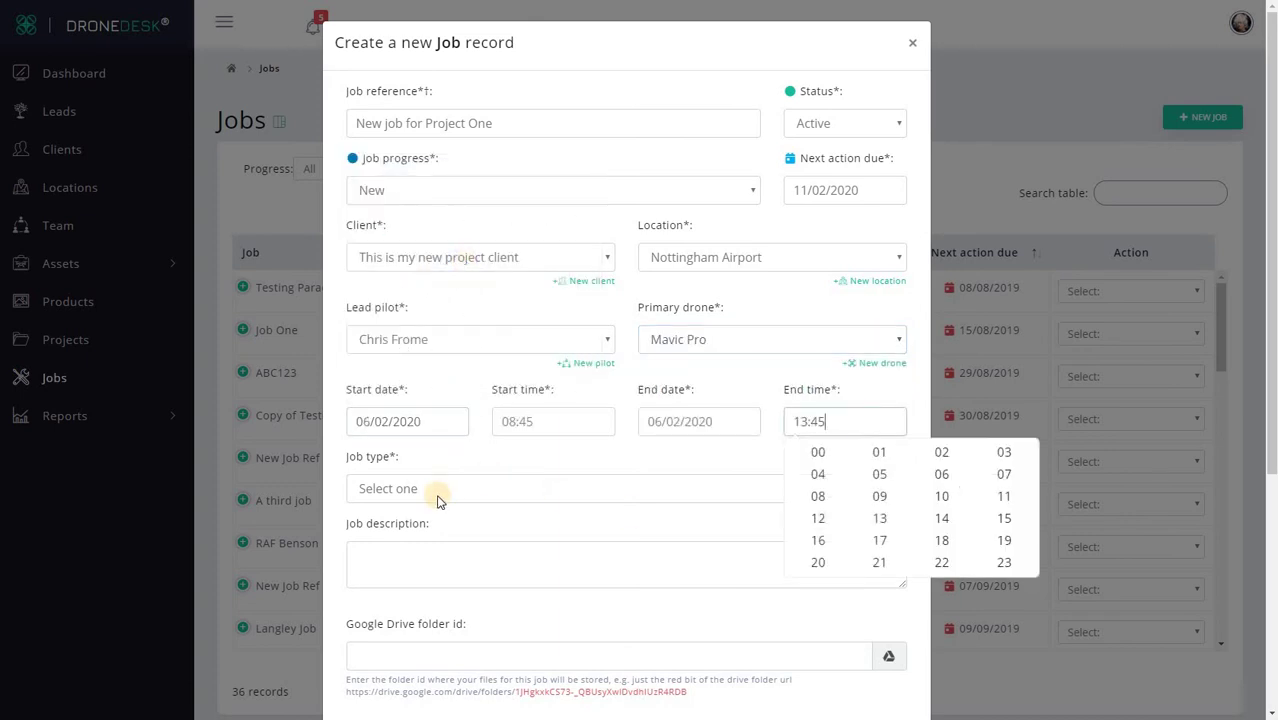
left_click(436, 490)
scroll(502, 288, "down", 1)
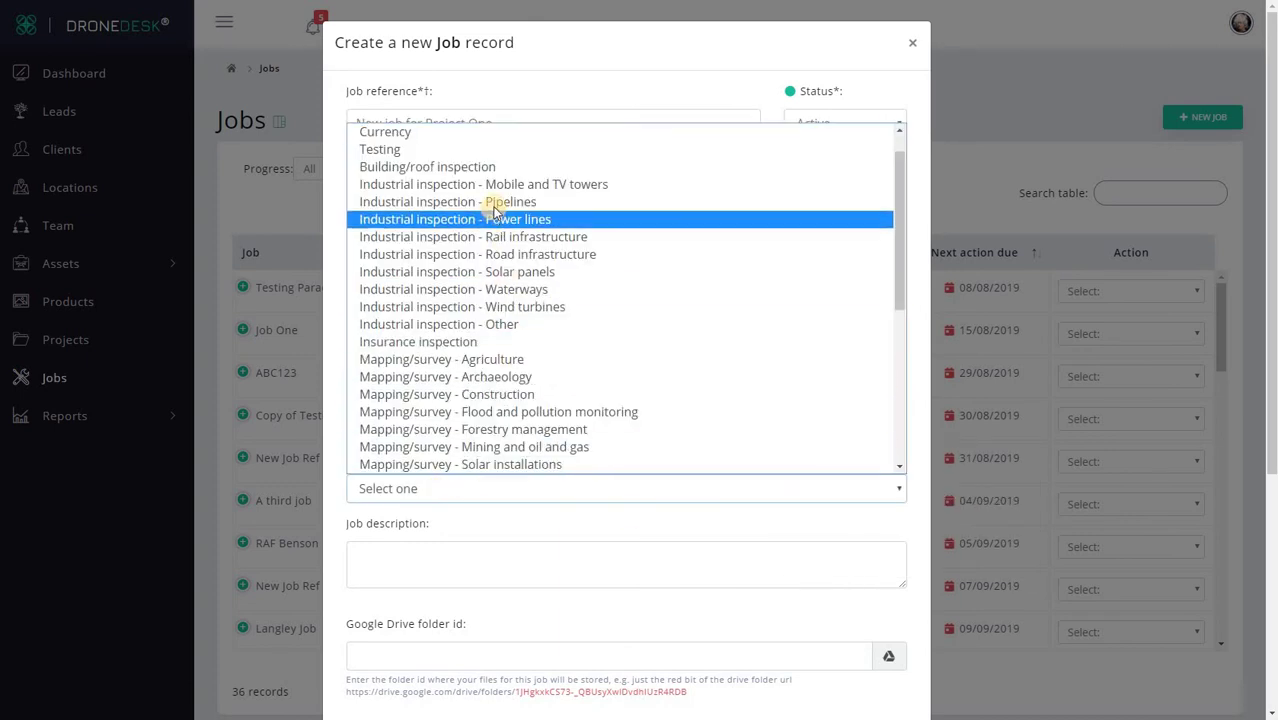
left_click(497, 271)
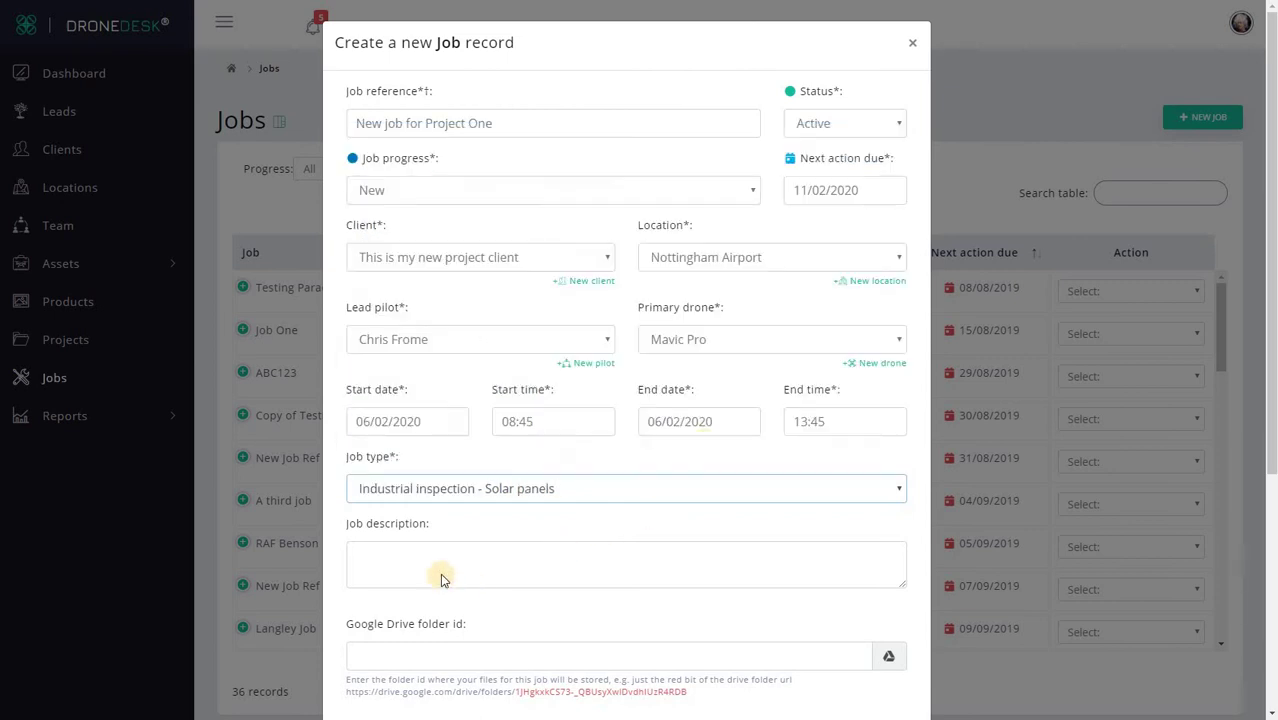
scroll(443, 580, "down", 2)
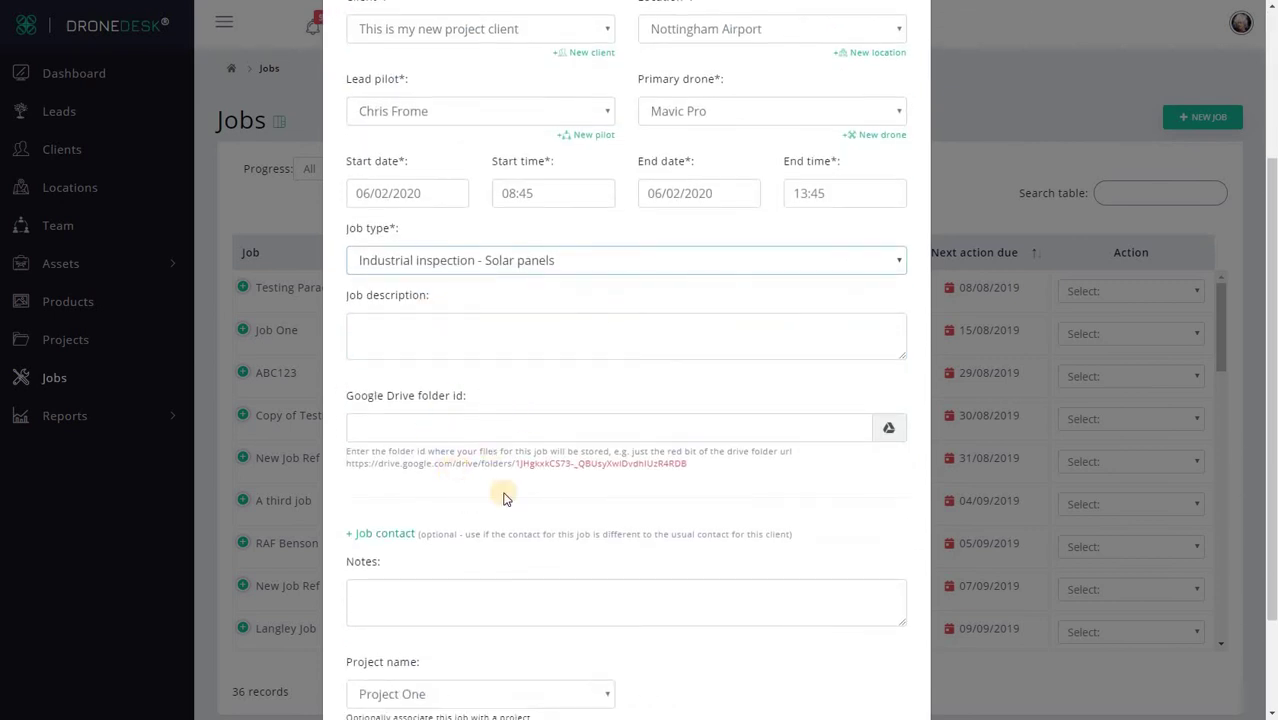
scroll(584, 569, "down", 1)
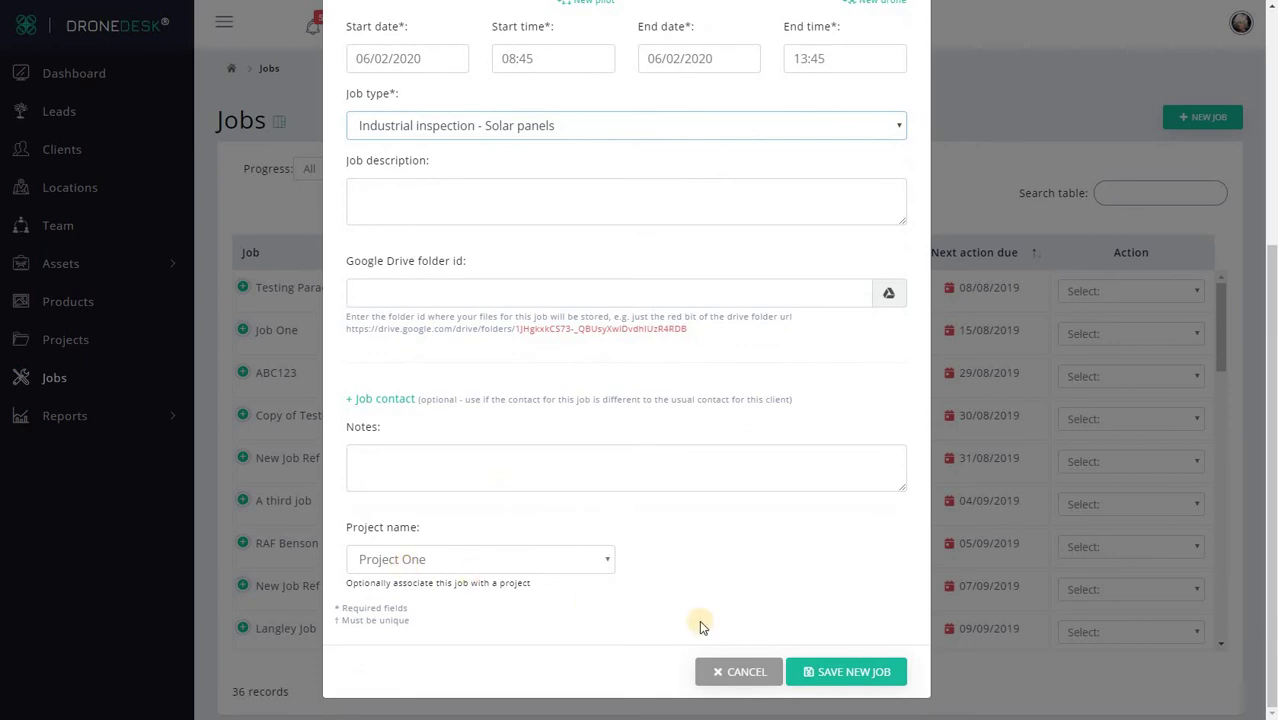
left_click(818, 672)
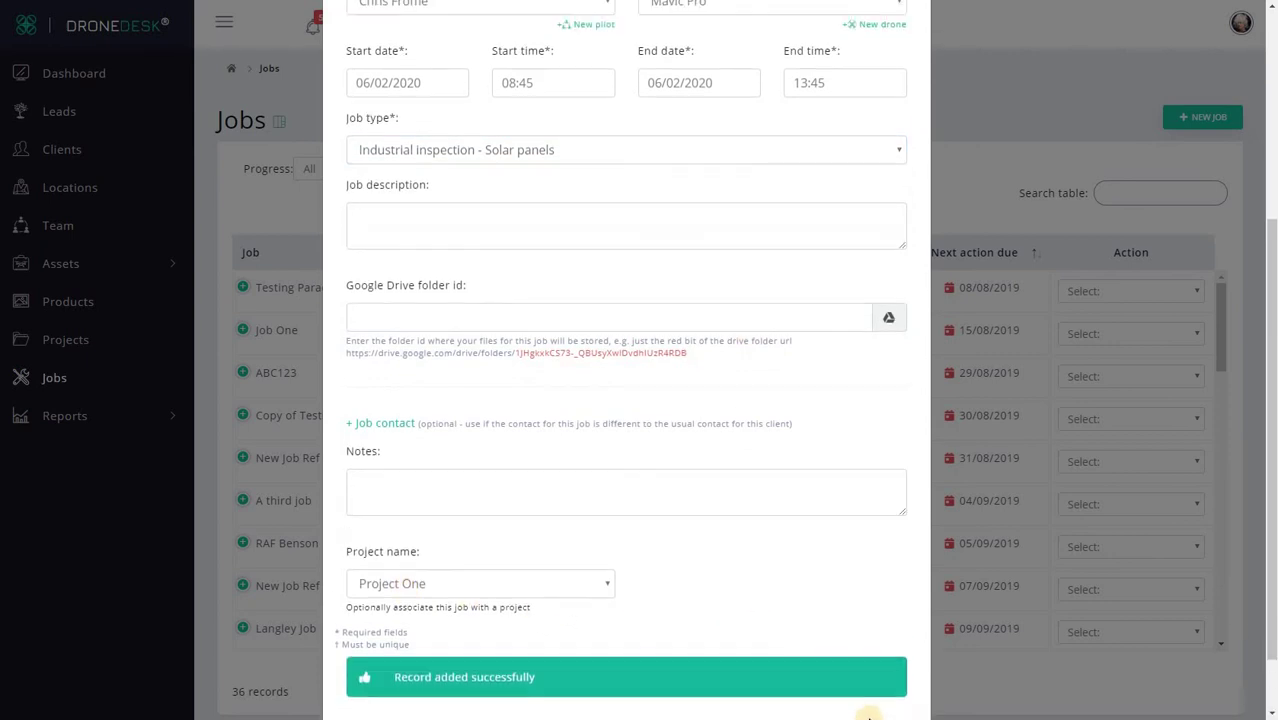
Step: Close the saved job form, confirm Project One shows two associated jobs, and return to Projects
left_click(860, 670)
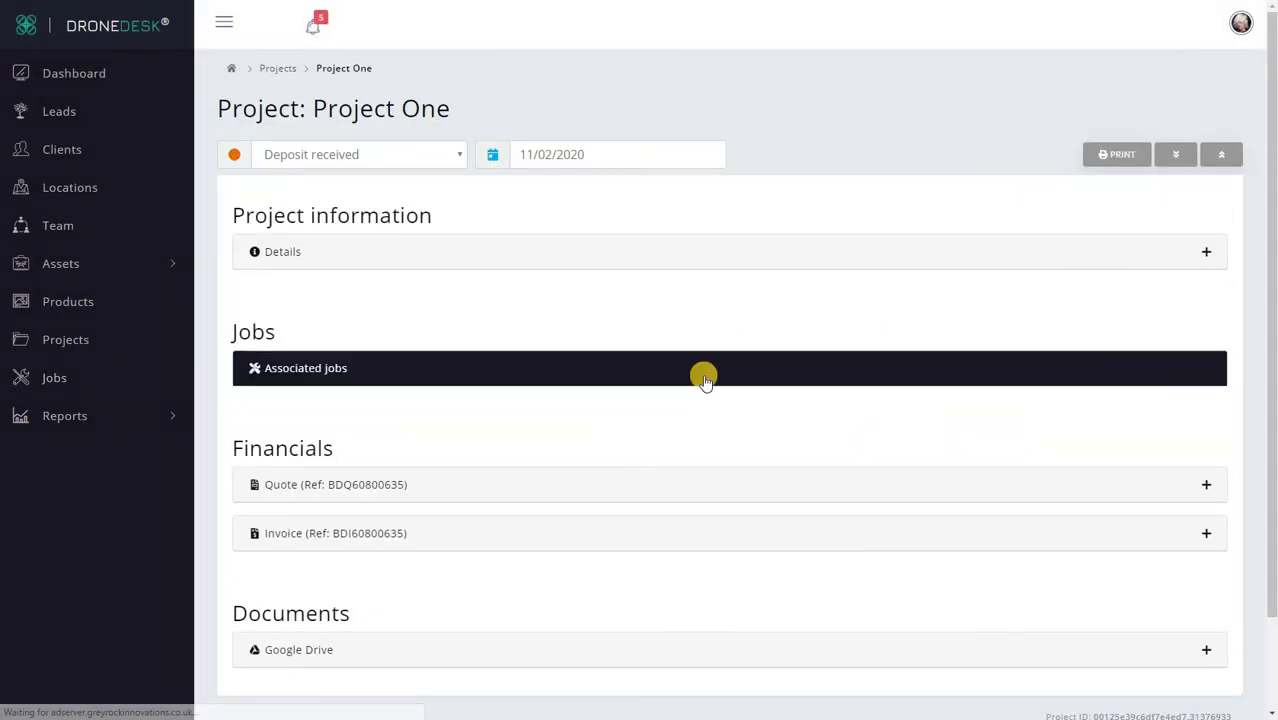
left_click(704, 378)
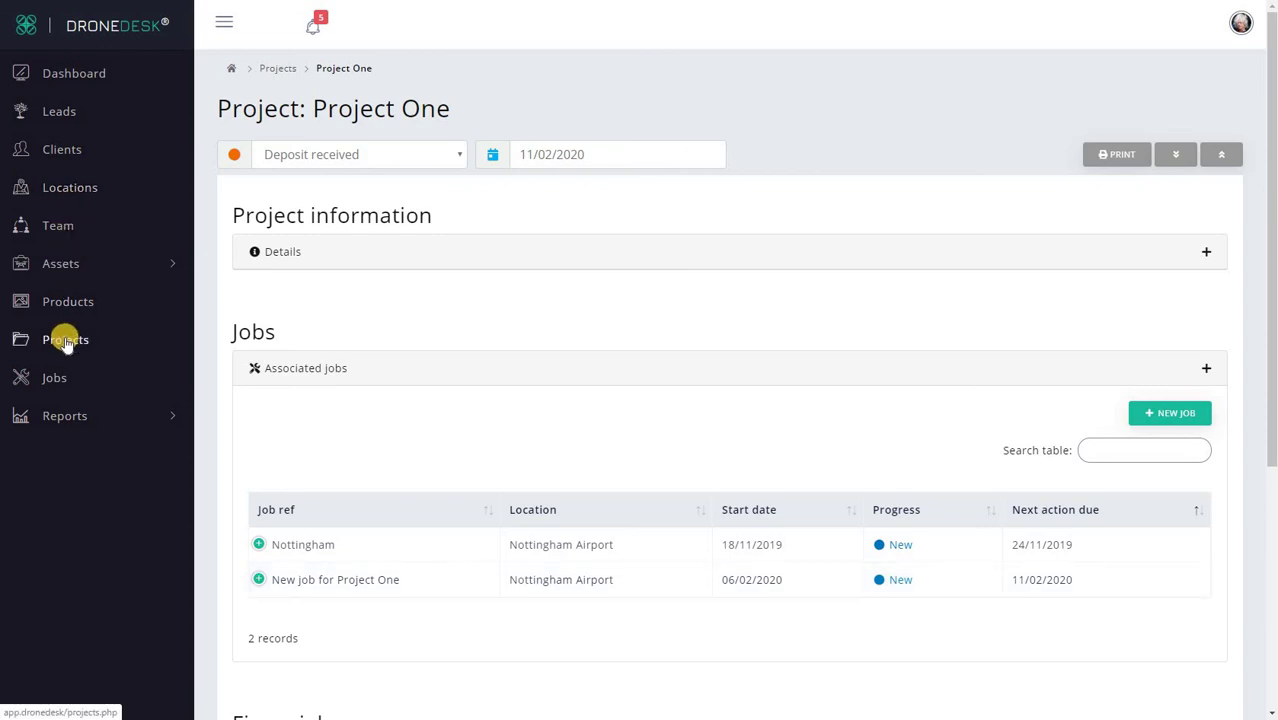
left_click(287, 72)
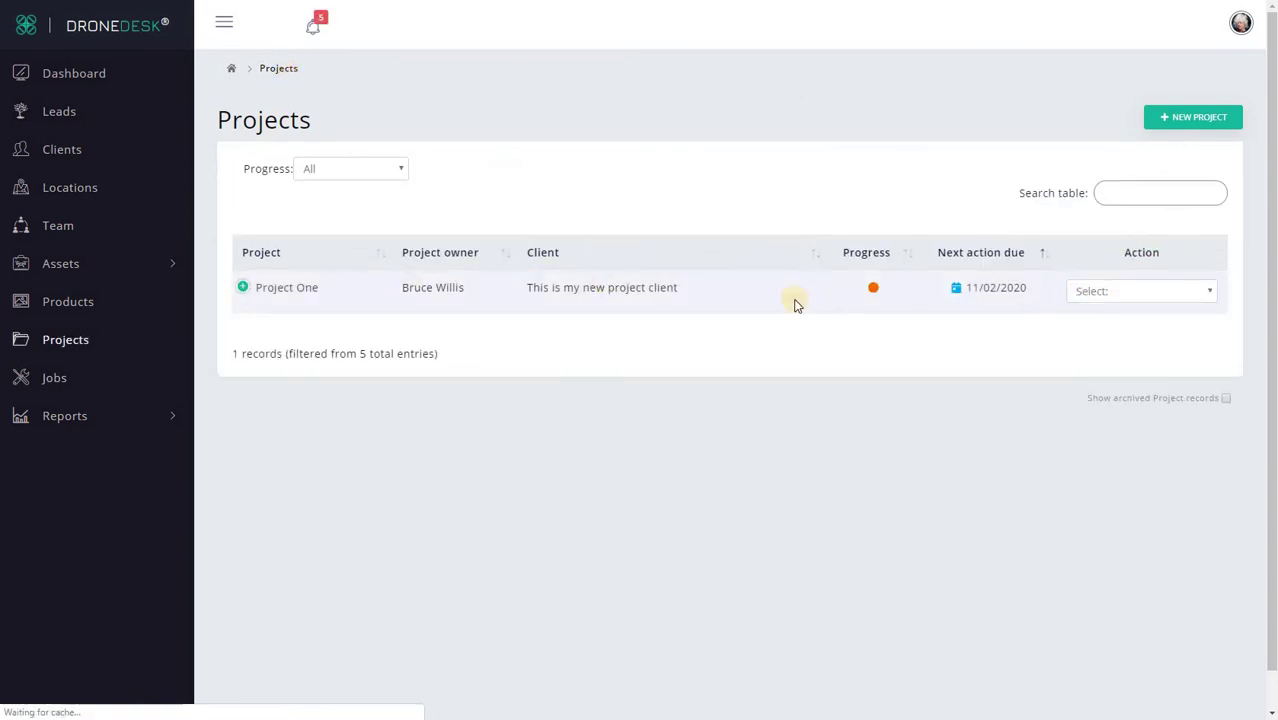
Step: Save a new Project One solar-panel inspection job with P4P backup on 07/02/2020, 09:45–13:45
left_click(1130, 293)
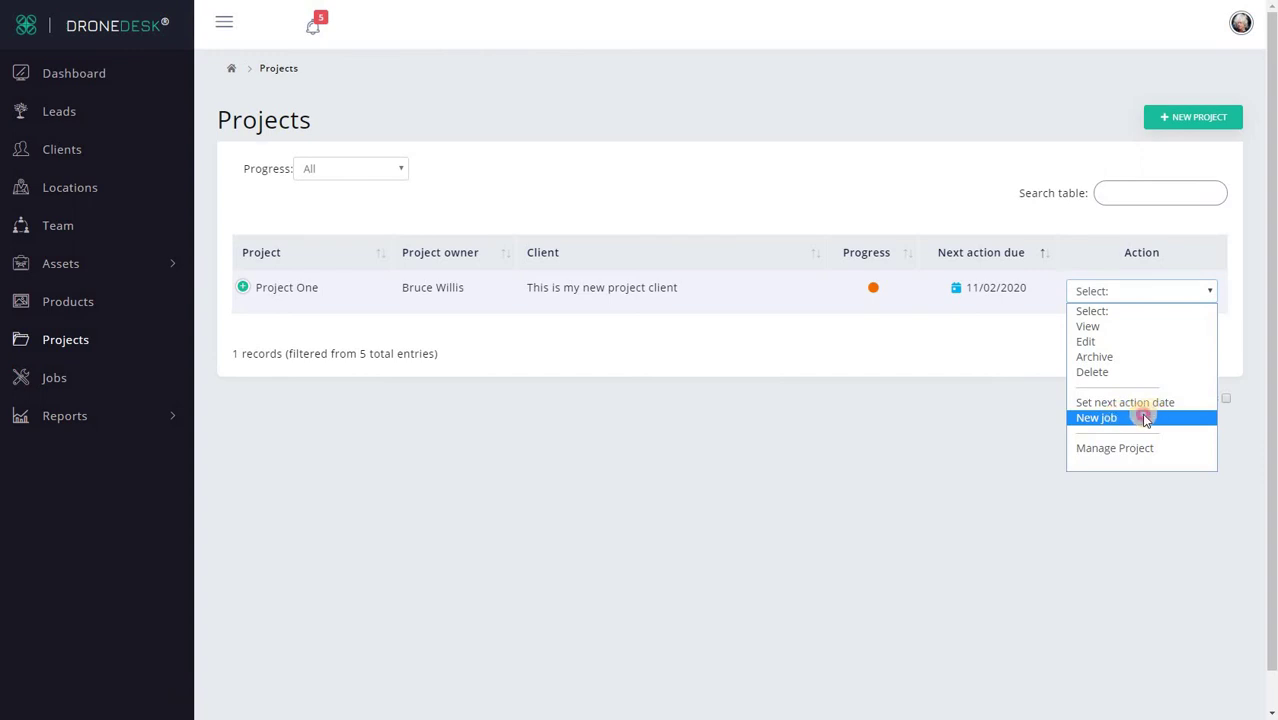
left_click(1145, 418)
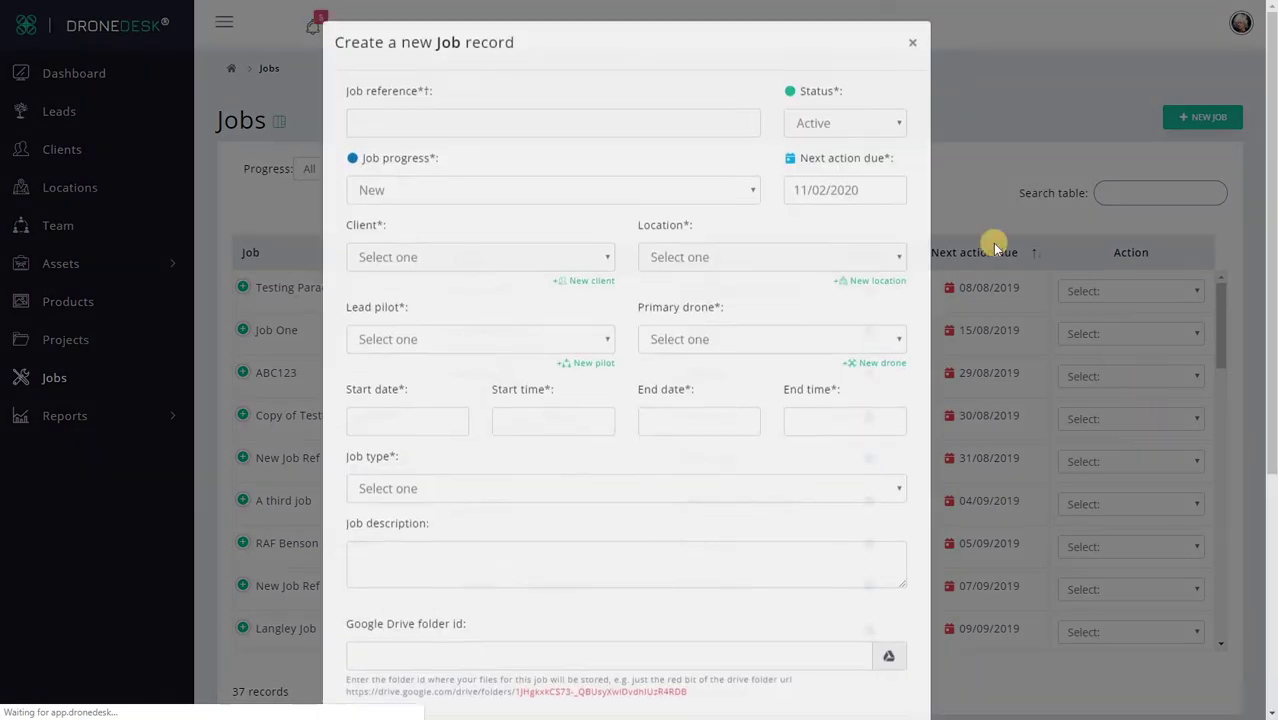
scroll(531, 608, "down", 3)
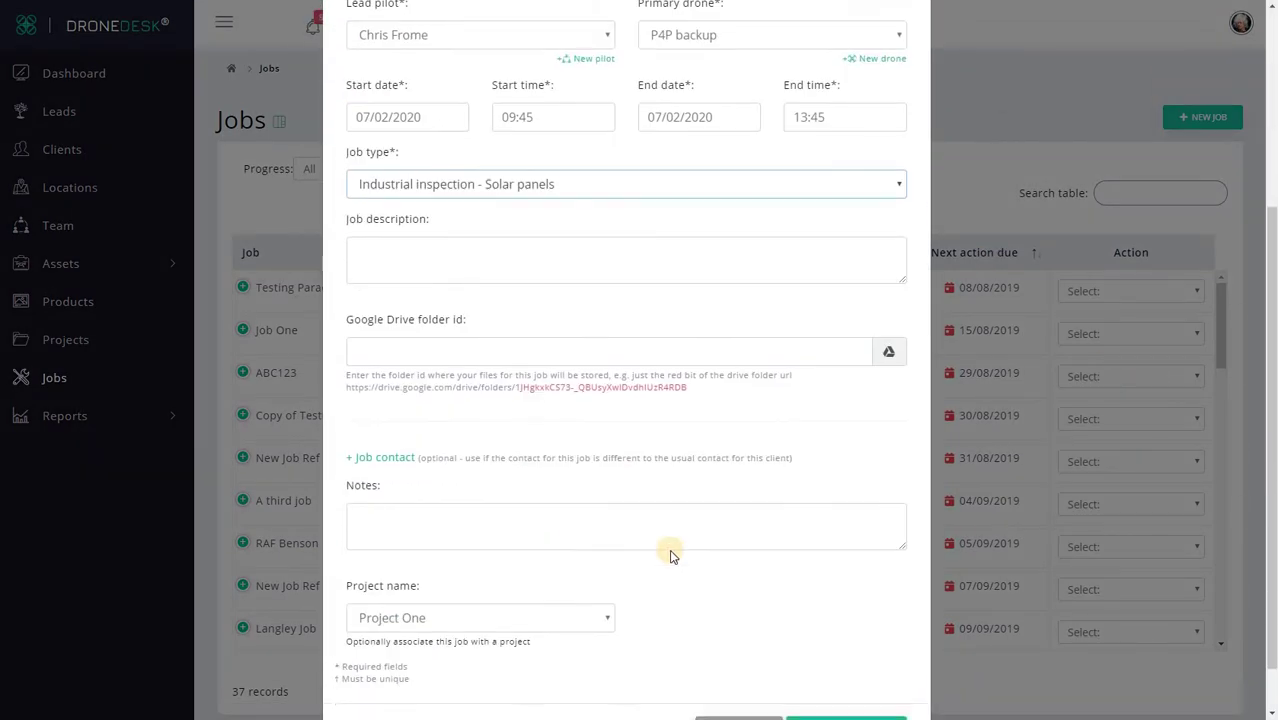
left_click(856, 671)
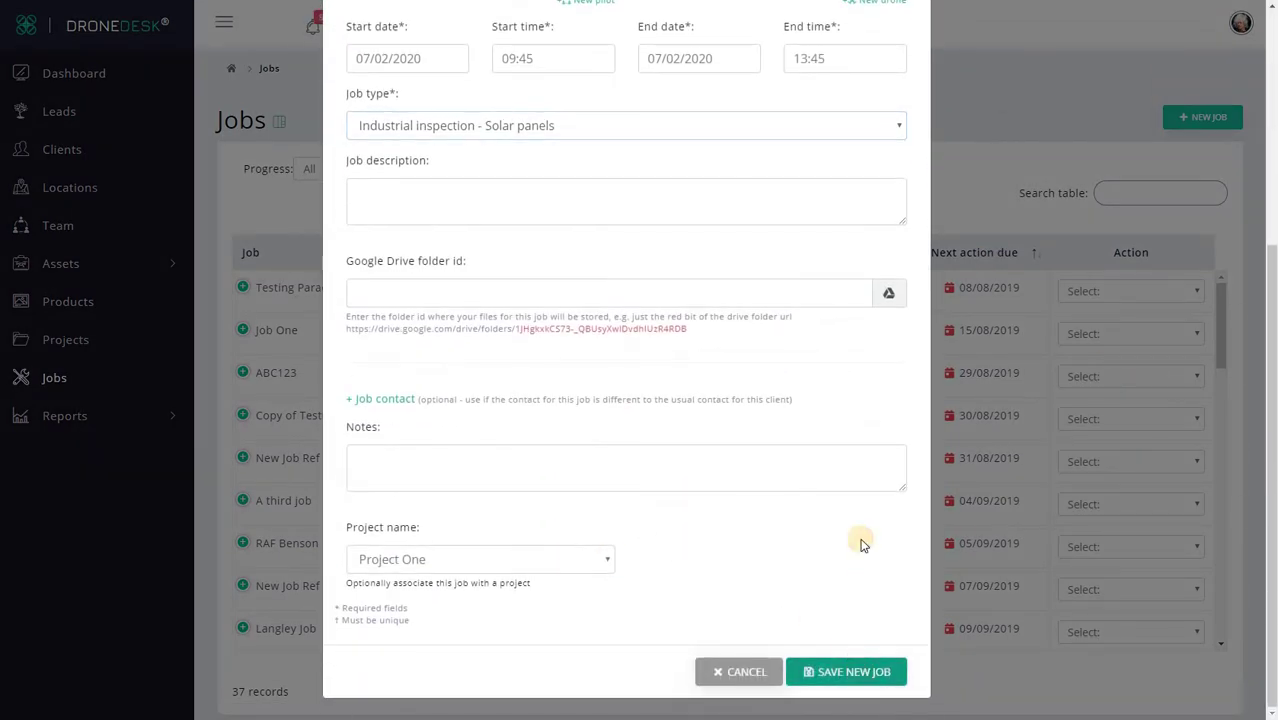
scroll(876, 619, "down", 1)
left_click(855, 665)
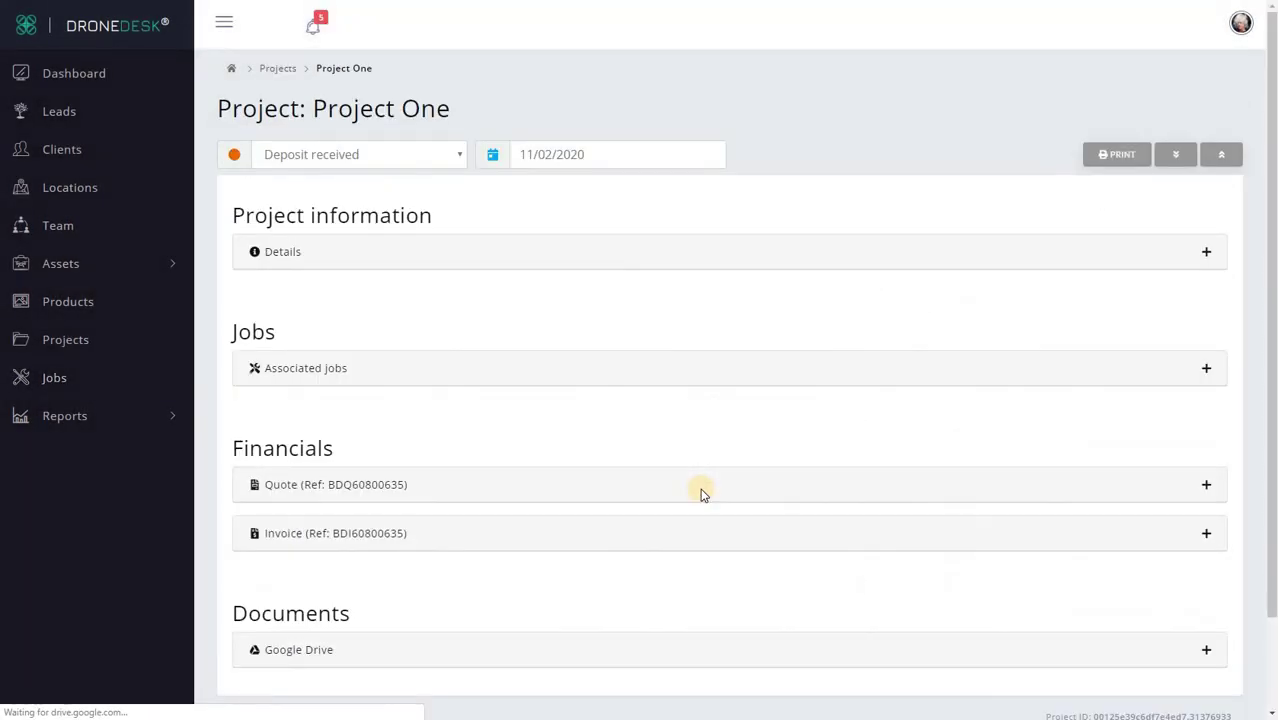
Step: Check that Project One lists three associated jobs and open the Nottingham job (New, 24/11/2019)
left_click(713, 367)
scroll(685, 417, "down", 2)
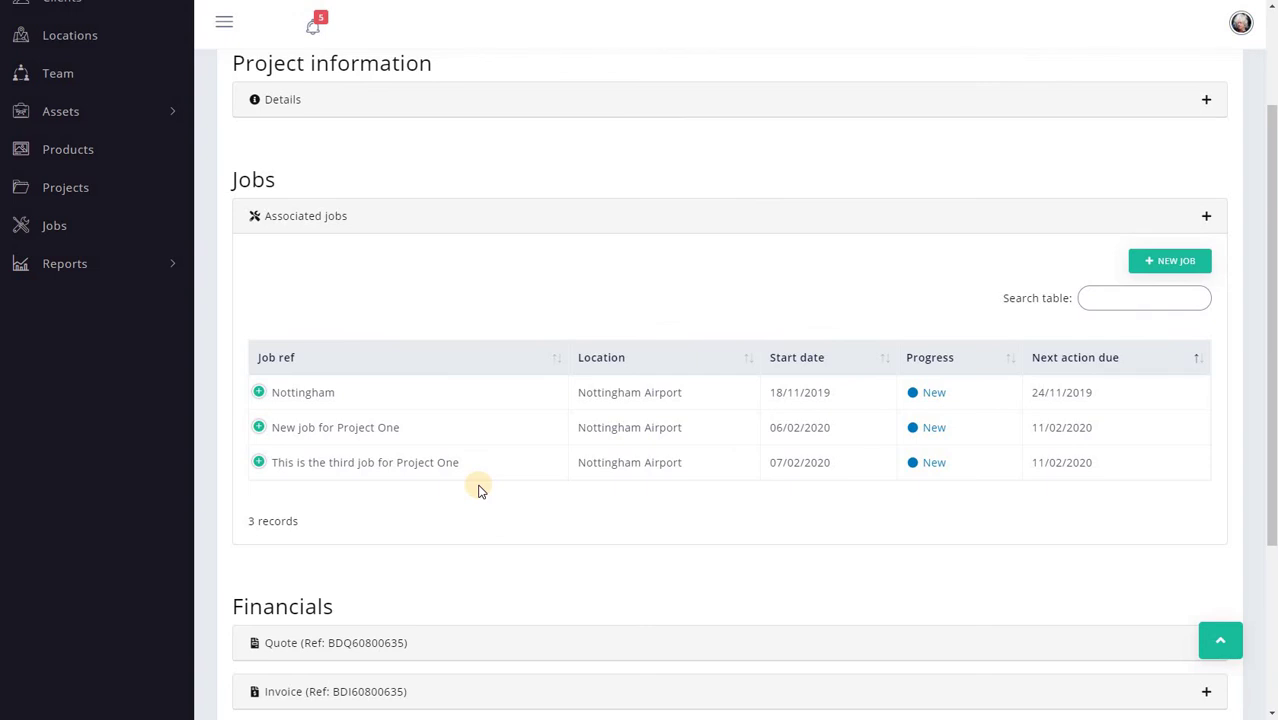
left_click(670, 404)
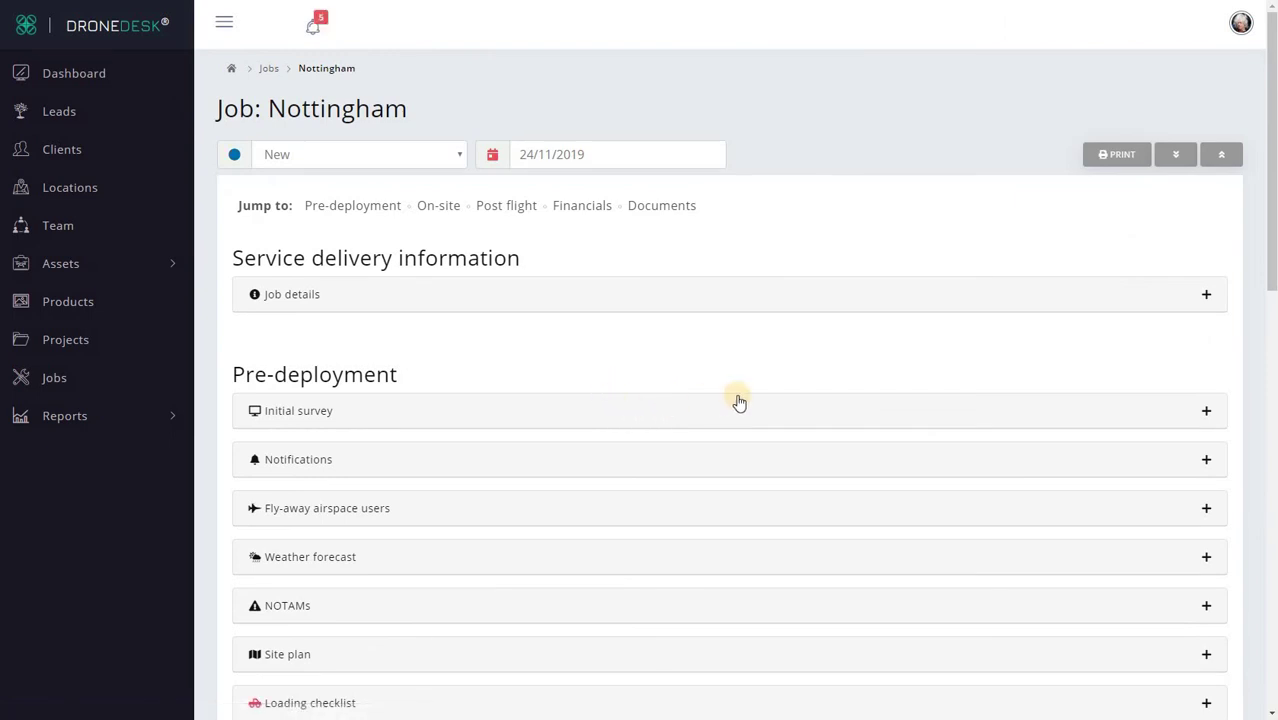
Step: Expand the Nottingham job's quote details under Financials
scroll(738, 401, "down", 10)
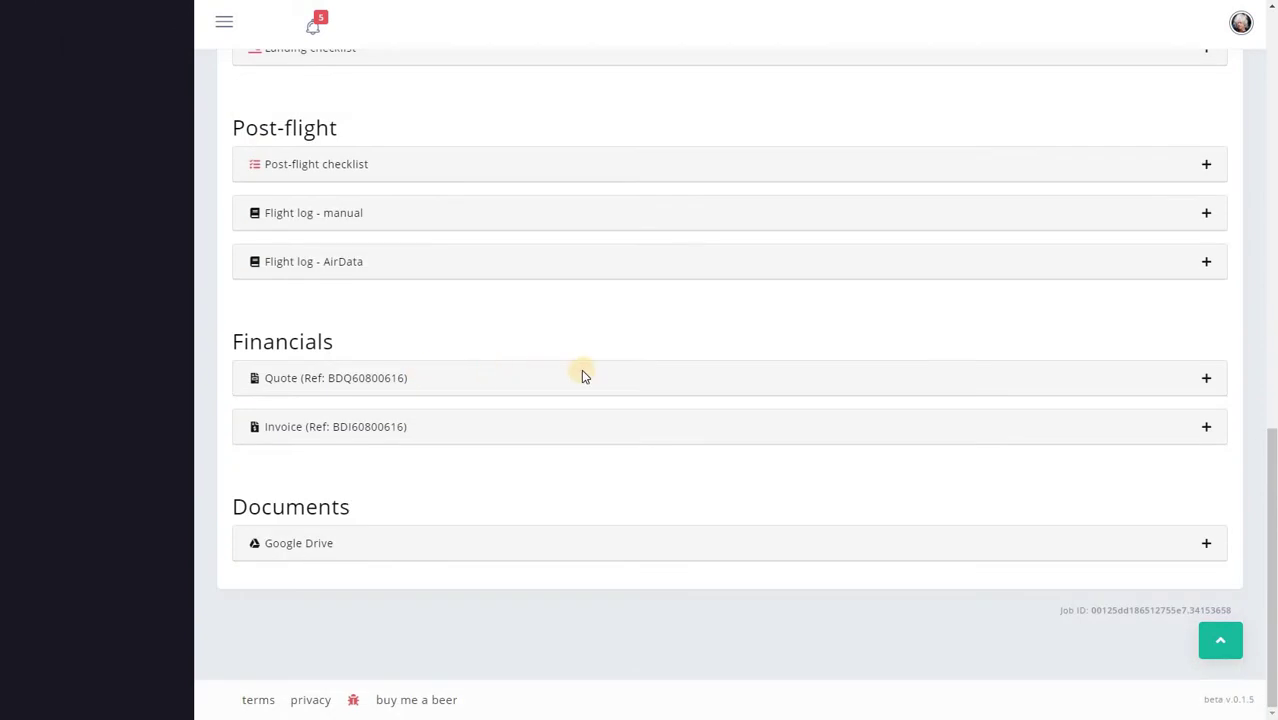
left_click(735, 381)
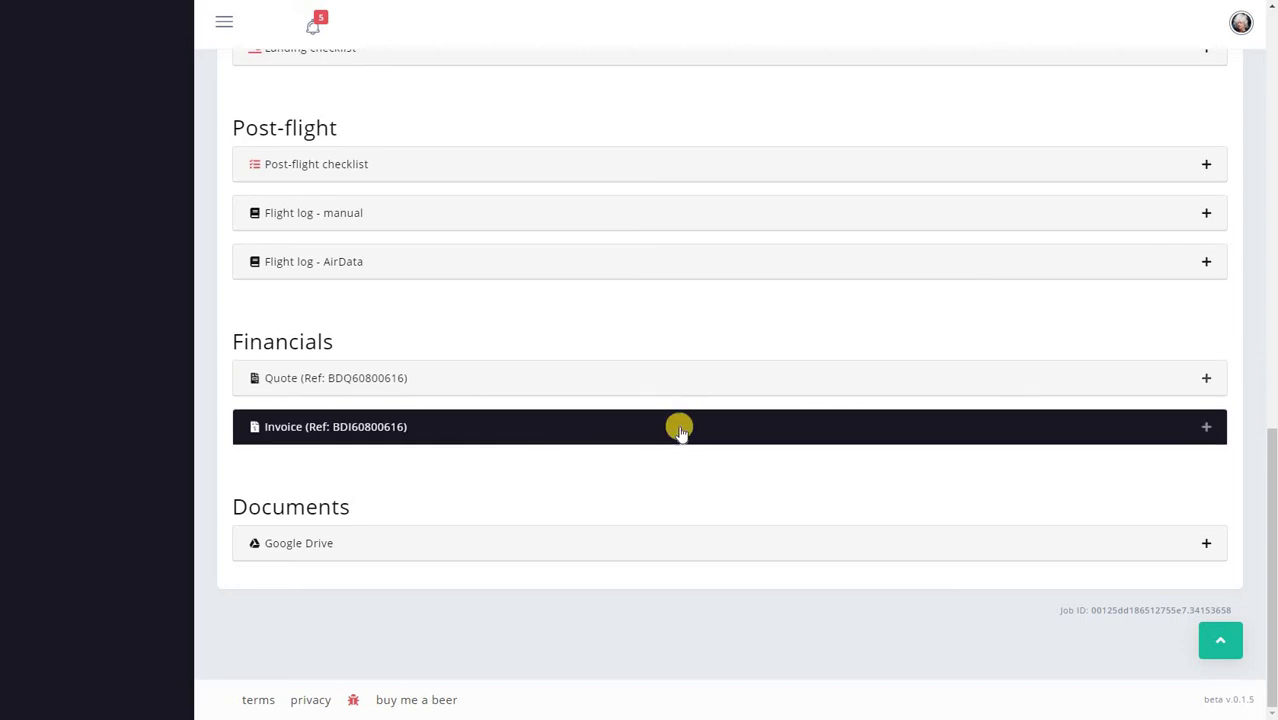
left_click(676, 378)
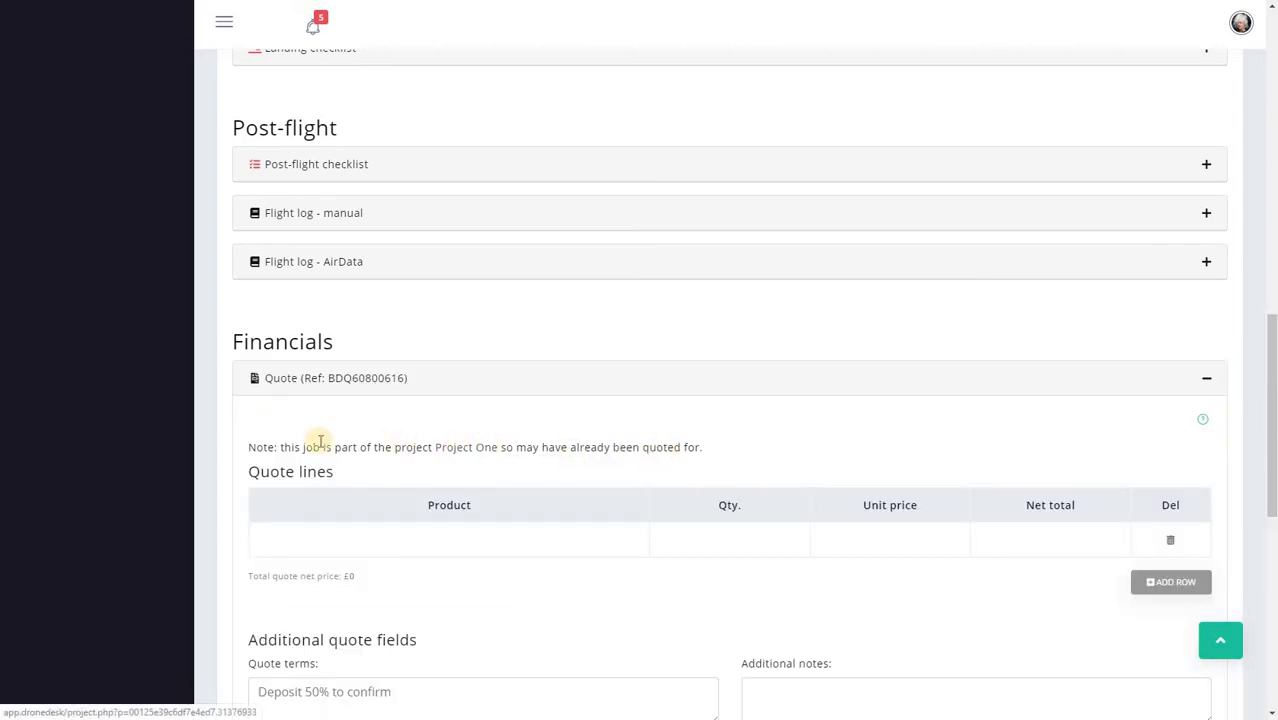
Step: Review the job's invoice details, then return to the Projects list
scroll(803, 398, "down", 5)
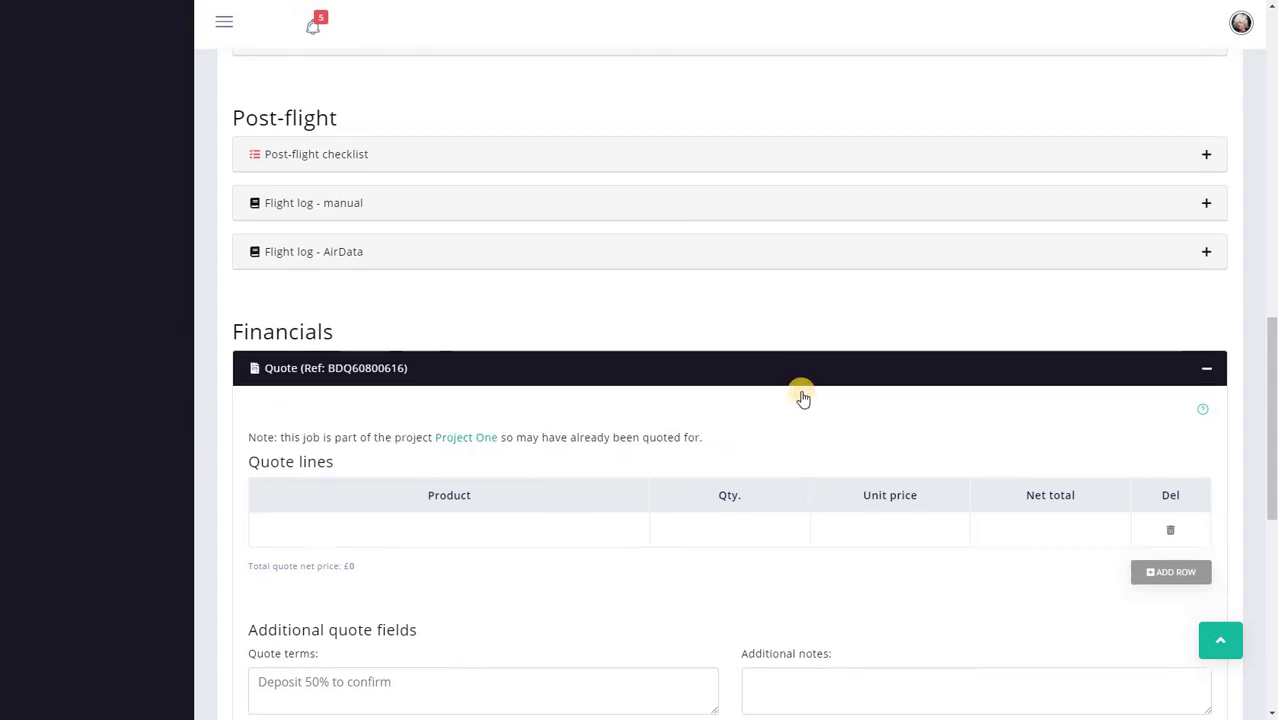
scroll(801, 397, "down", 3)
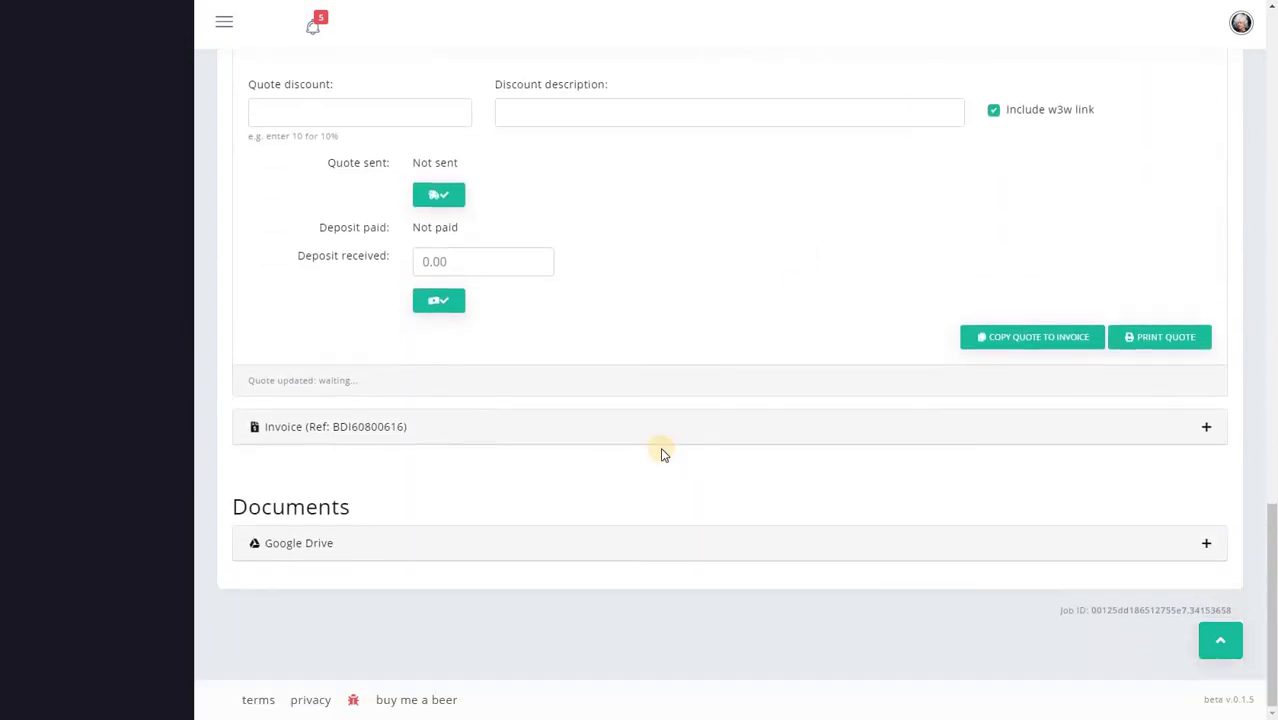
left_click(610, 432)
scroll(614, 388, "down", 2)
scroll(614, 388, "down", 2)
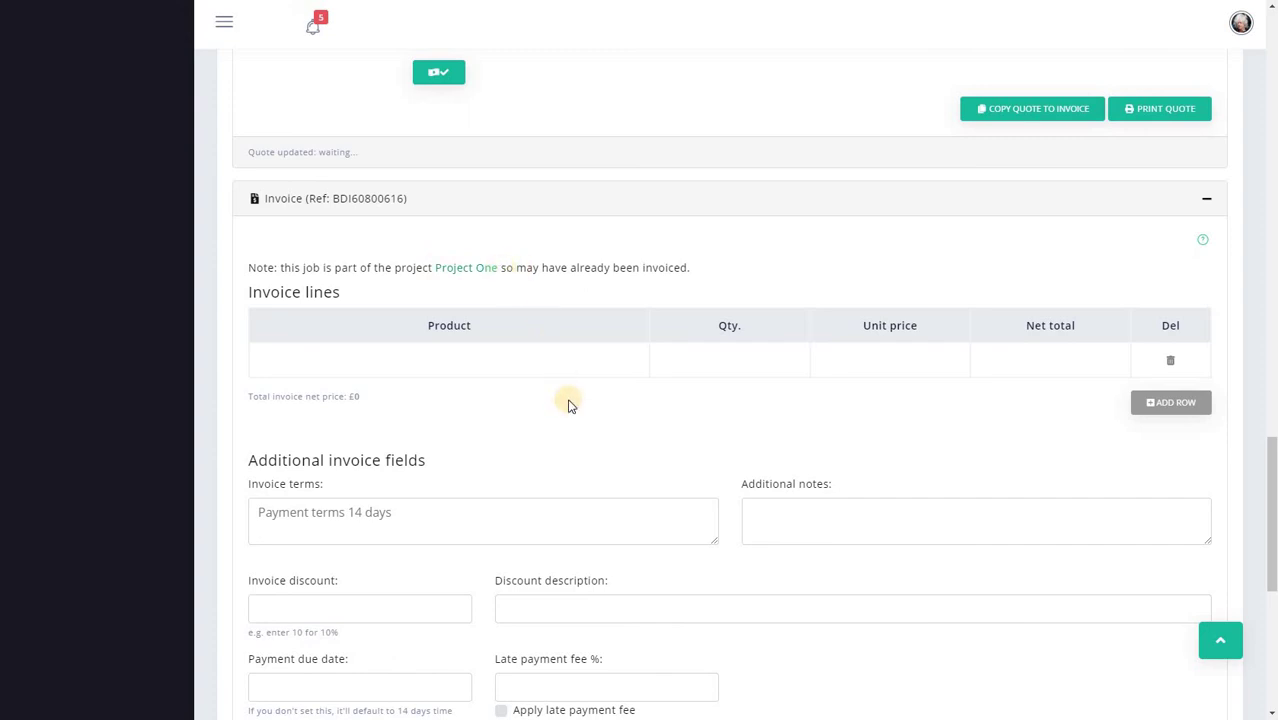
scroll(574, 399, "up", 20)
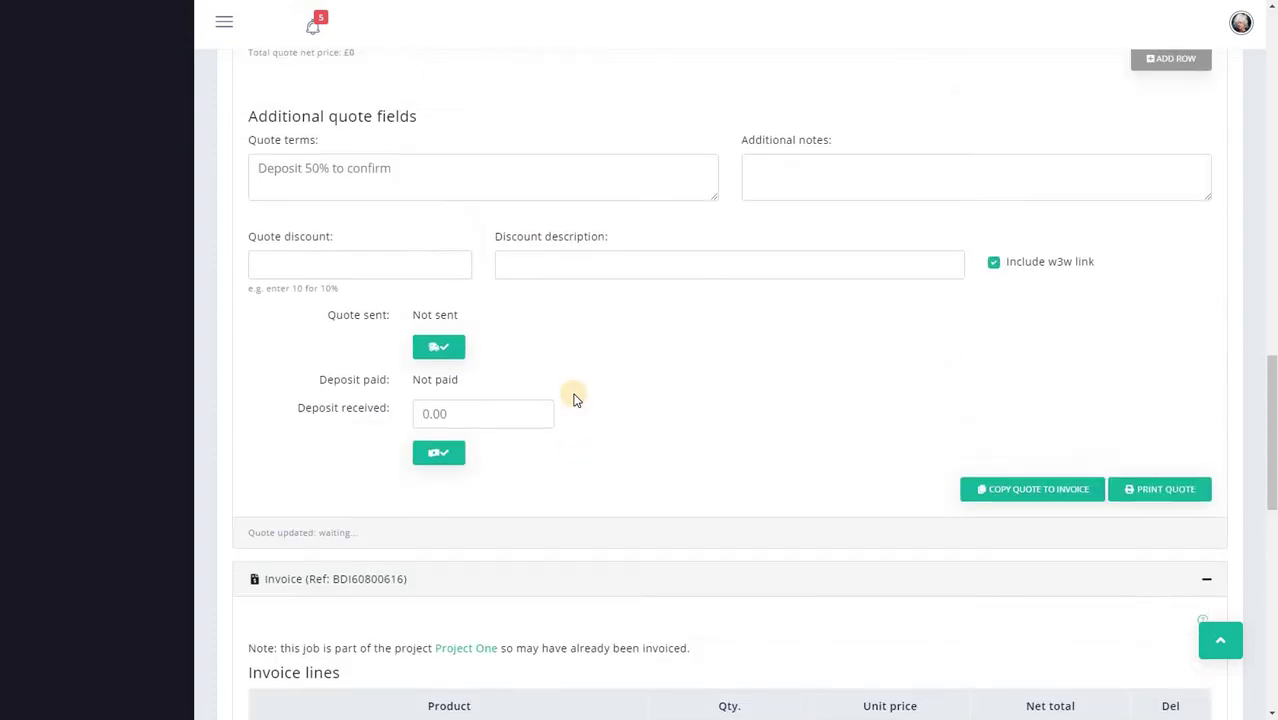
scroll(574, 399, "up", 4)
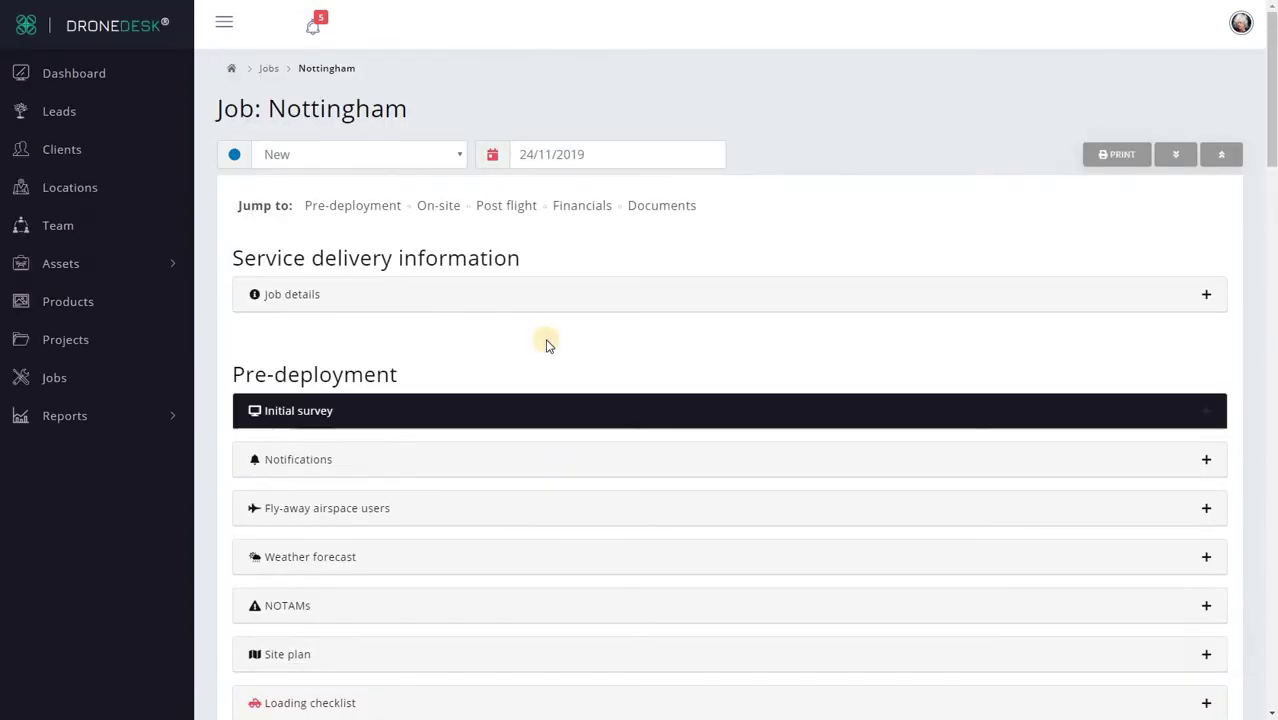
left_click(80, 338)
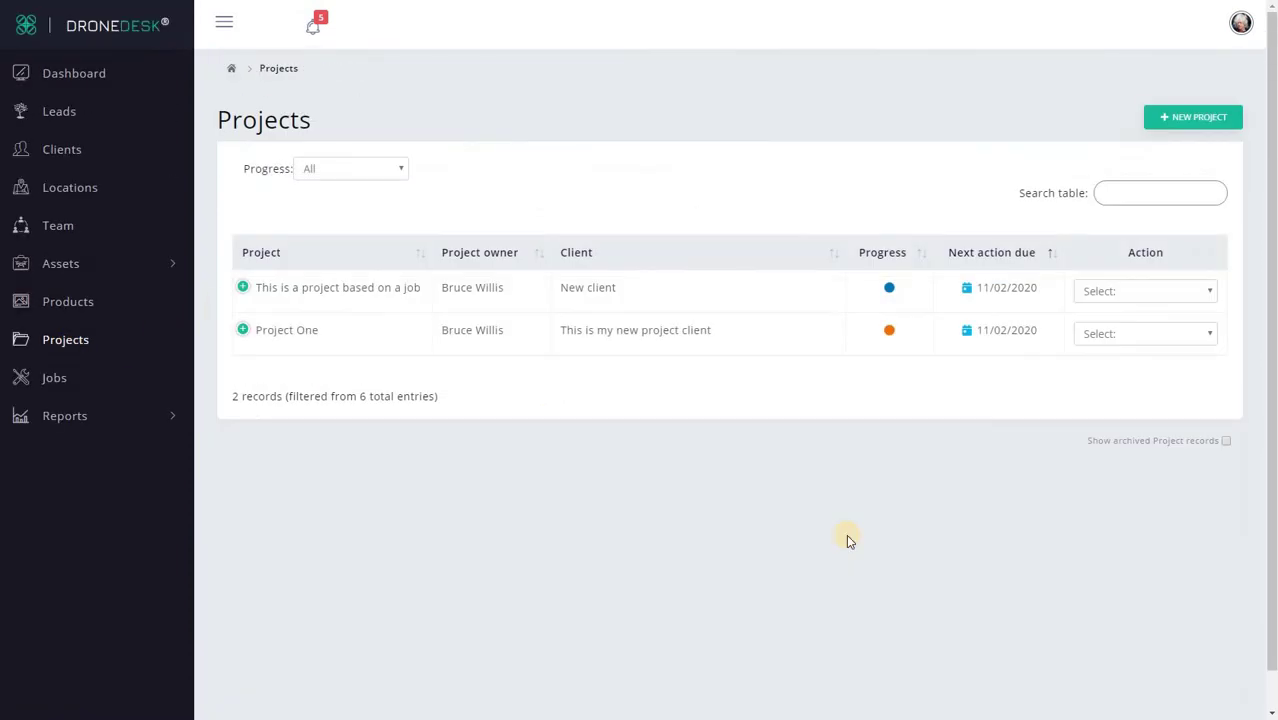